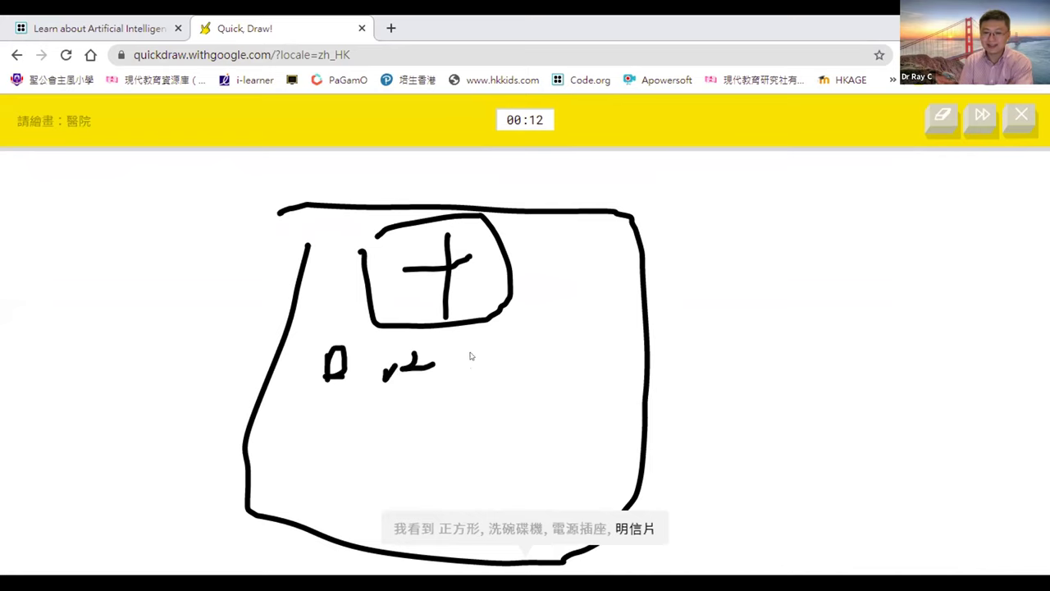
{"action": "mouse_move", "coordinate": [350, 405]}
{"action": "left_mouse_down"}
{"action": "mouse_move", "coordinate": [353, 425]}
{"action": "mouse_move", "coordinate": [404, 427]}
{"action": "left_mouse_up"}
{"action": "mouse_move", "coordinate": [426, 419]}
{"action": "left_mouse_down"}
{"action": "mouse_move", "coordinate": [422, 437]}
{"action": "mouse_move", "coordinate": [532, 429]}
{"action": "left_mouse_up"}
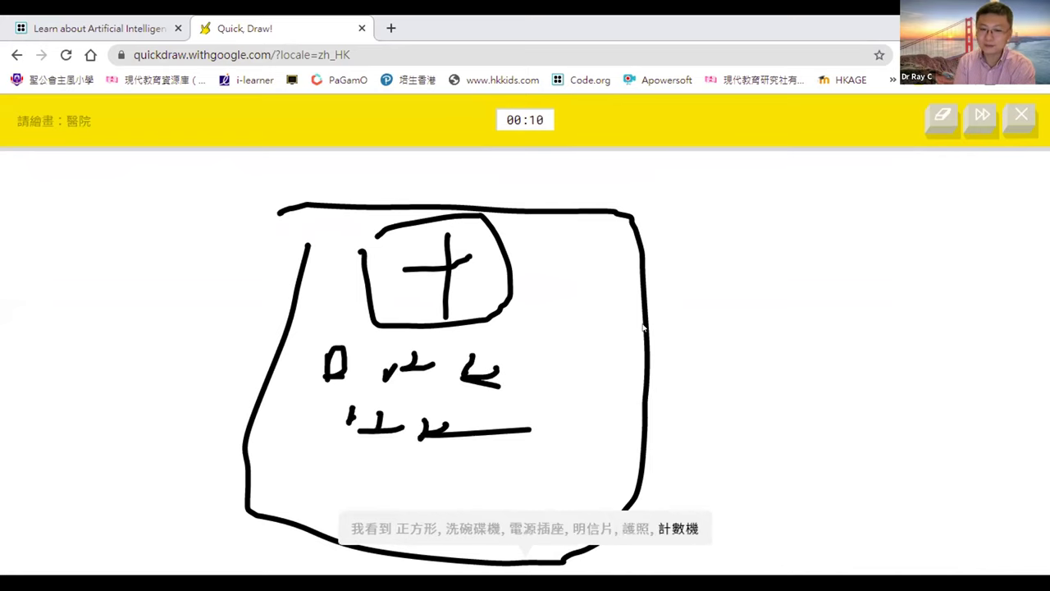
{"action": "left_click", "coordinate": [944, 118]}
Step: Redraw the hospital as a building outline with a boxed cross and small window marks, and start the wheel (車輪) round
{"action": "mouse_move", "coordinate": [351, 259]}
{"action": "left_mouse_down"}
{"action": "mouse_move", "coordinate": [336, 478]}
{"action": "mouse_move", "coordinate": [692, 255]}
{"action": "mouse_move", "coordinate": [397, 203]}
{"action": "left_mouse_up"}
{"action": "mouse_move", "coordinate": [490, 254]}
{"action": "left_mouse_down"}
{"action": "mouse_move", "coordinate": [565, 267]}
{"action": "mouse_move", "coordinate": [523, 306]}
{"action": "left_mouse_up"}
{"action": "mouse_move", "coordinate": [413, 316]}
{"action": "left_mouse_down"}
{"action": "mouse_move", "coordinate": [400, 338]}
{"action": "mouse_move", "coordinate": [415, 322]}
{"action": "left_mouse_up"}
{"action": "mouse_move", "coordinate": [469, 231]}
{"action": "left_mouse_down"}
{"action": "mouse_move", "coordinate": [476, 323]}
{"action": "mouse_move", "coordinate": [462, 245]}
{"action": "left_mouse_up"}
{"action": "left_click_drag", "start_coordinate": [481, 348], "coordinate": [435, 394]}
{"action": "mouse_move", "coordinate": [541, 351]}
{"action": "left_mouse_down"}
{"action": "mouse_move", "coordinate": [542, 366]}
{"action": "mouse_move", "coordinate": [567, 383]}
{"action": "left_mouse_up"}
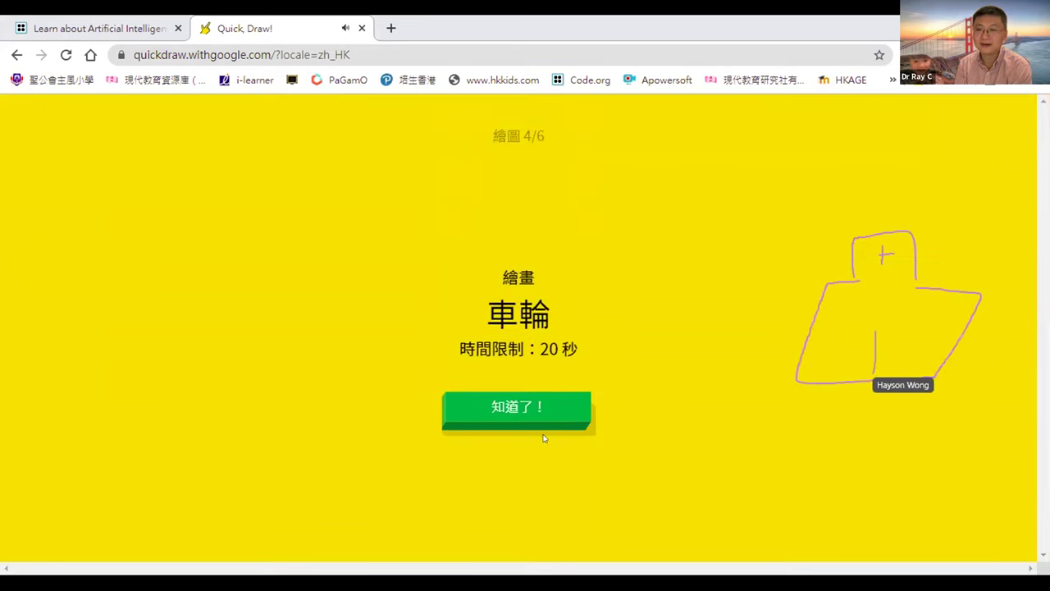
{"action": "left_click", "coordinate": [525, 430]}
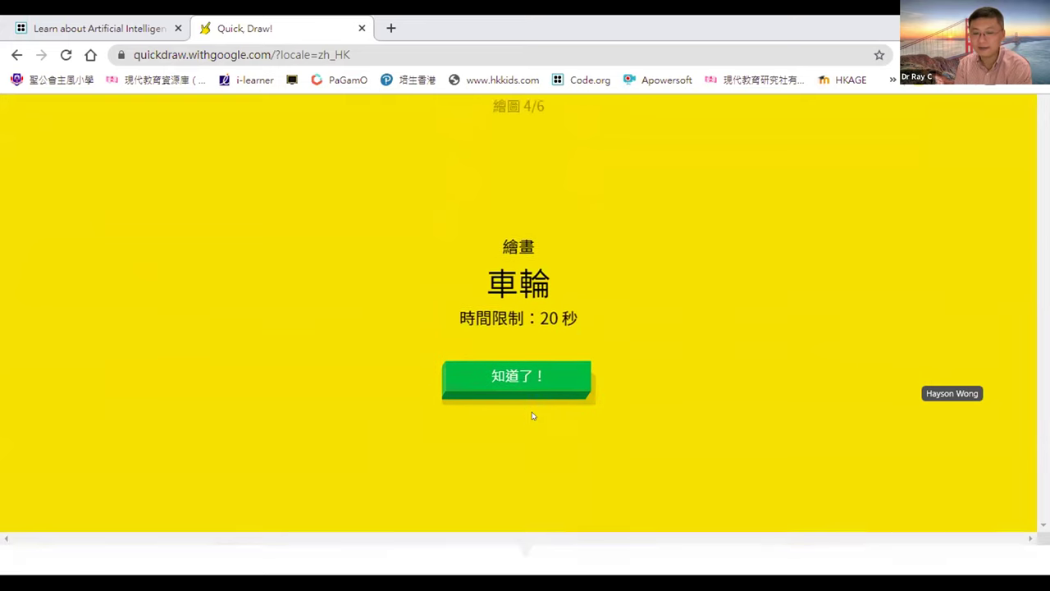
{"action": "left_click_drag", "start_coordinate": [502, 266], "coordinate": [776, 312]}
{"action": "left_click_drag", "start_coordinate": [572, 221], "coordinate": [499, 235]}
{"action": "left_click_drag", "start_coordinate": [504, 310], "coordinate": [551, 275]}
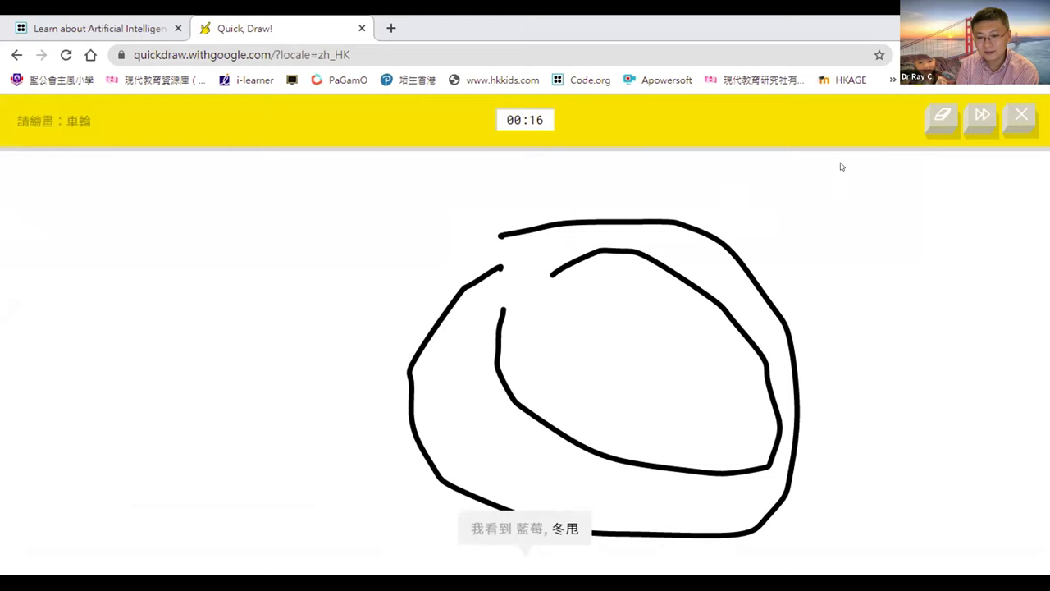
{"action": "left_click", "coordinate": [937, 114]}
Step: Draw a wheel as a large outer ring around a smaller ring filled with vertical, horizontal and diagonal spokes
{"action": "mouse_move", "coordinate": [520, 247]}
{"action": "left_mouse_down"}
{"action": "mouse_move", "coordinate": [746, 391]}
{"action": "mouse_move", "coordinate": [496, 243]}
{"action": "left_mouse_up"}
{"action": "mouse_move", "coordinate": [543, 299]}
{"action": "left_mouse_down"}
{"action": "mouse_move", "coordinate": [638, 446]}
{"action": "mouse_move", "coordinate": [518, 272]}
{"action": "left_mouse_up"}
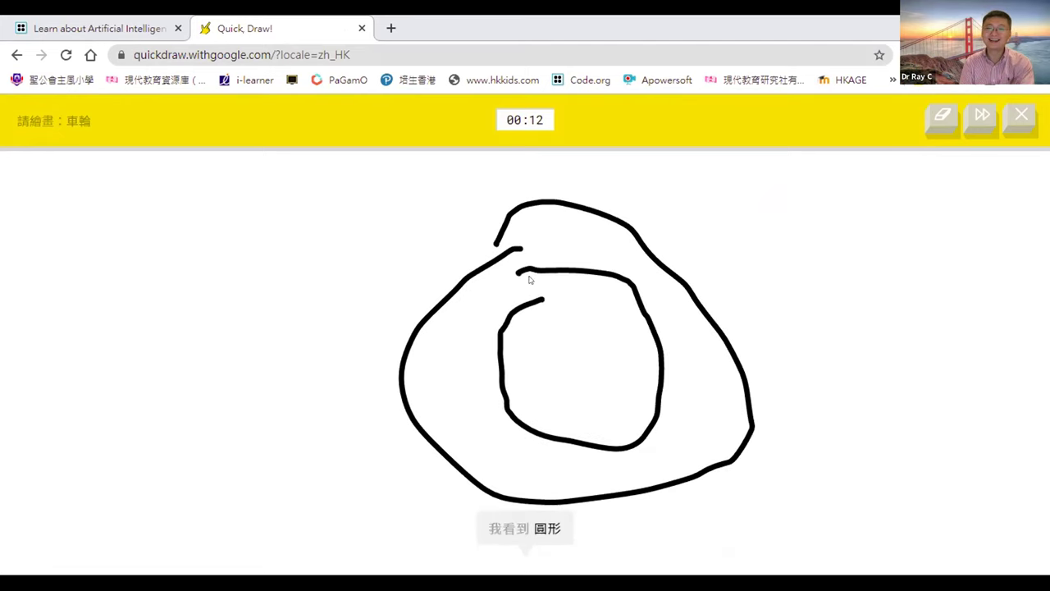
{"action": "left_click_drag", "start_coordinate": [579, 287], "coordinate": [591, 414]}
{"action": "left_click_drag", "start_coordinate": [508, 366], "coordinate": [641, 336]}
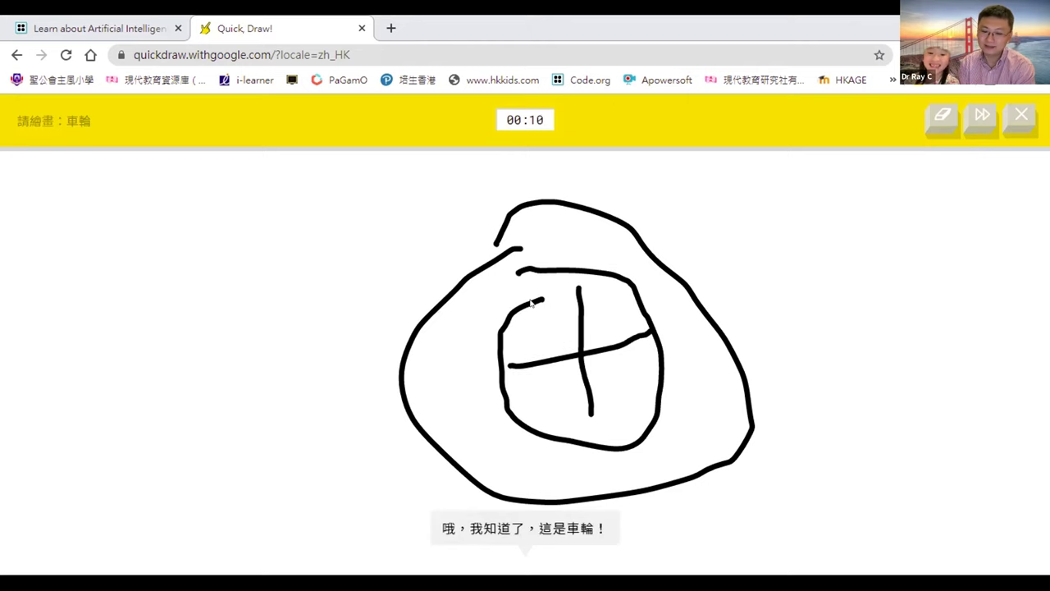
{"action": "left_click_drag", "start_coordinate": [532, 301], "coordinate": [645, 399]}
{"action": "left_click_drag", "start_coordinate": [604, 276], "coordinate": [565, 379]}
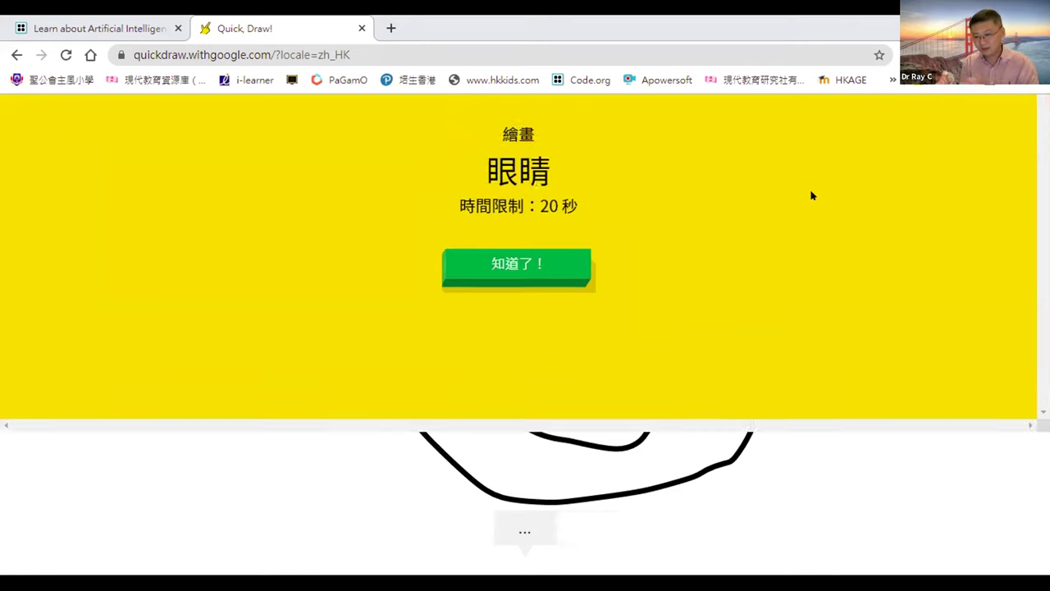
Step: Start the eye (眼睛) round and draw an eye with an elongated outline and a round iris
{"action": "left_click", "coordinate": [509, 405]}
{"action": "mouse_move", "coordinate": [497, 281]}
{"action": "left_mouse_down"}
{"action": "mouse_move", "coordinate": [396, 342]}
{"action": "mouse_move", "coordinate": [605, 375]}
{"action": "mouse_move", "coordinate": [506, 289]}
{"action": "mouse_move", "coordinate": [506, 376]}
{"action": "mouse_move", "coordinate": [529, 283]}
{"action": "mouse_move", "coordinate": [537, 369]}
{"action": "mouse_move", "coordinate": [549, 320]}
{"action": "left_mouse_up"}
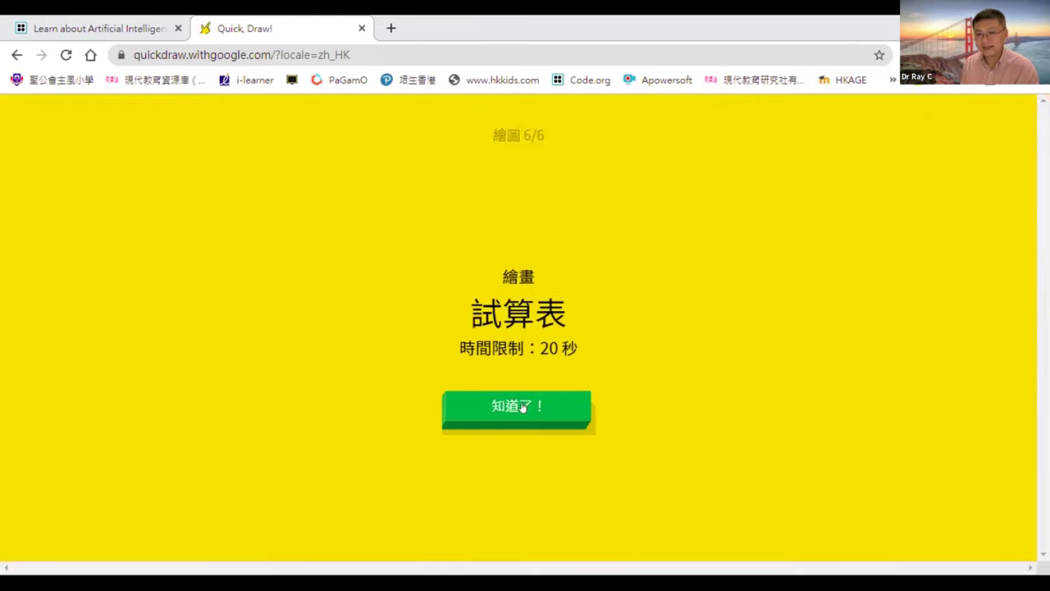
Step: Draw the spreadsheet (試算表) as a four-sided outline crossed by vertical and horizontal grid lines, and close the game's results page
{"action": "left_click", "coordinate": [530, 405]}
{"action": "mouse_move", "coordinate": [334, 254]}
{"action": "left_mouse_down"}
{"action": "mouse_move", "coordinate": [301, 392]}
{"action": "mouse_move", "coordinate": [687, 412]}
{"action": "mouse_move", "coordinate": [272, 218]}
{"action": "left_mouse_up"}
{"action": "left_click_drag", "start_coordinate": [368, 215], "coordinate": [343, 395]}
{"action": "left_click_drag", "start_coordinate": [420, 214], "coordinate": [399, 432]}
{"action": "left_click_drag", "start_coordinate": [457, 241], "coordinate": [446, 481]}
{"action": "left_click_drag", "start_coordinate": [521, 245], "coordinate": [513, 420]}
{"action": "left_click_drag", "start_coordinate": [553, 296], "coordinate": [543, 509]}
{"action": "left_click_drag", "start_coordinate": [594, 289], "coordinate": [608, 509]}
{"action": "left_click_drag", "start_coordinate": [623, 277], "coordinate": [632, 486]}
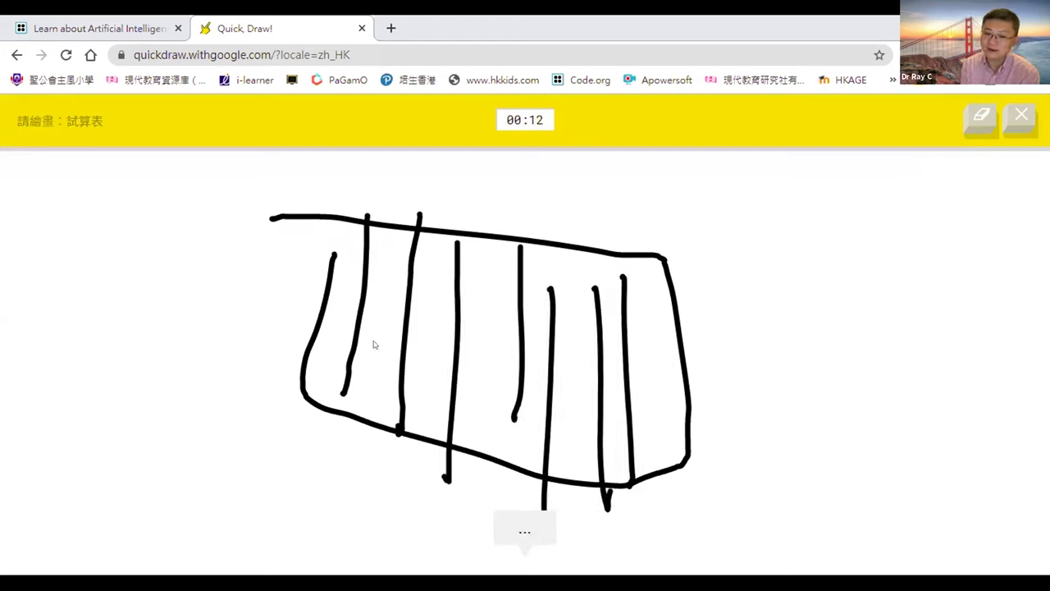
{"action": "left_click_drag", "start_coordinate": [328, 282], "coordinate": [685, 298]}
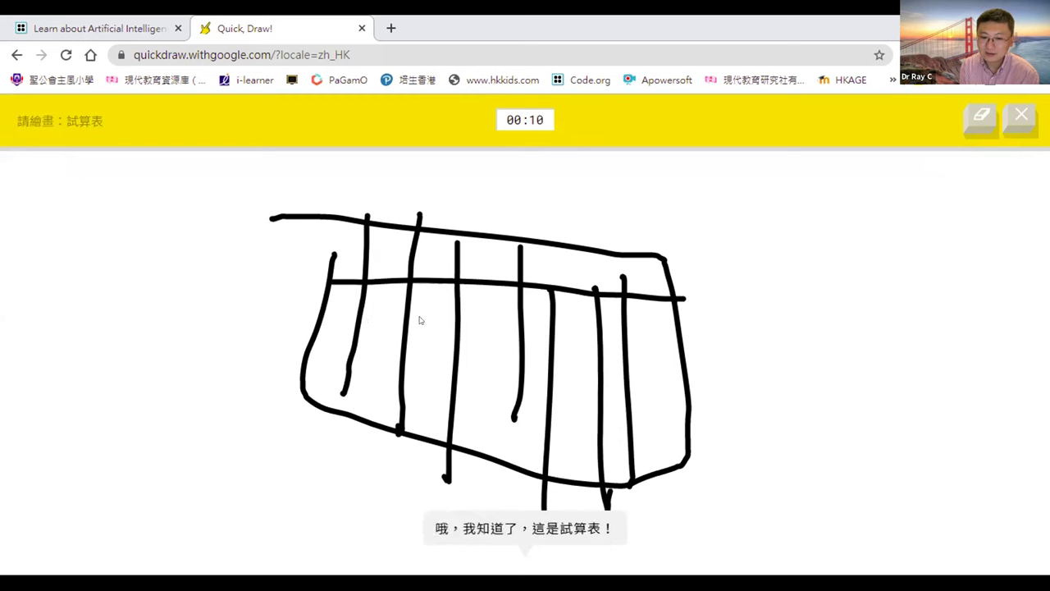
{"action": "left_click_drag", "start_coordinate": [320, 322], "coordinate": [640, 292]}
{"action": "left_click_drag", "start_coordinate": [332, 369], "coordinate": [693, 384]}
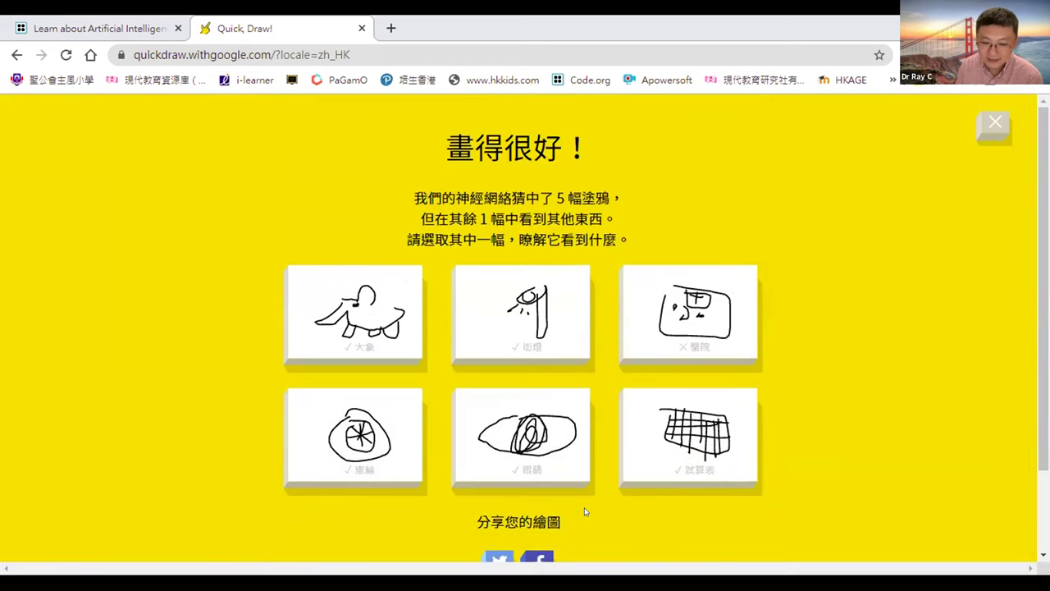
{"action": "left_click", "coordinate": [999, 133]}
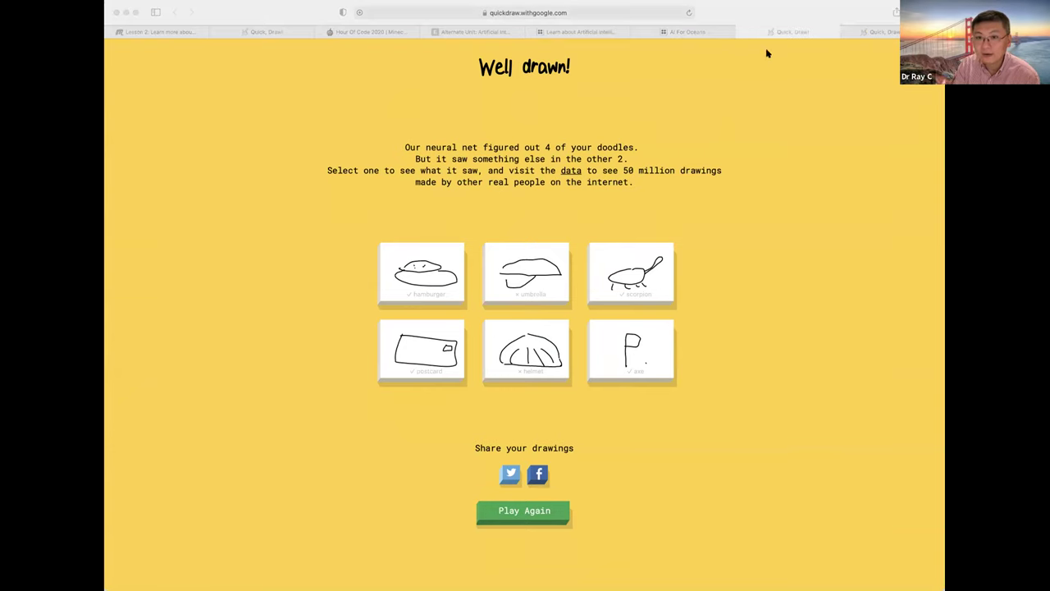
Step: Close the finished game's results tab and open the overview page of Quick, Draw! The Data
{"action": "left_click", "coordinate": [796, 261]}
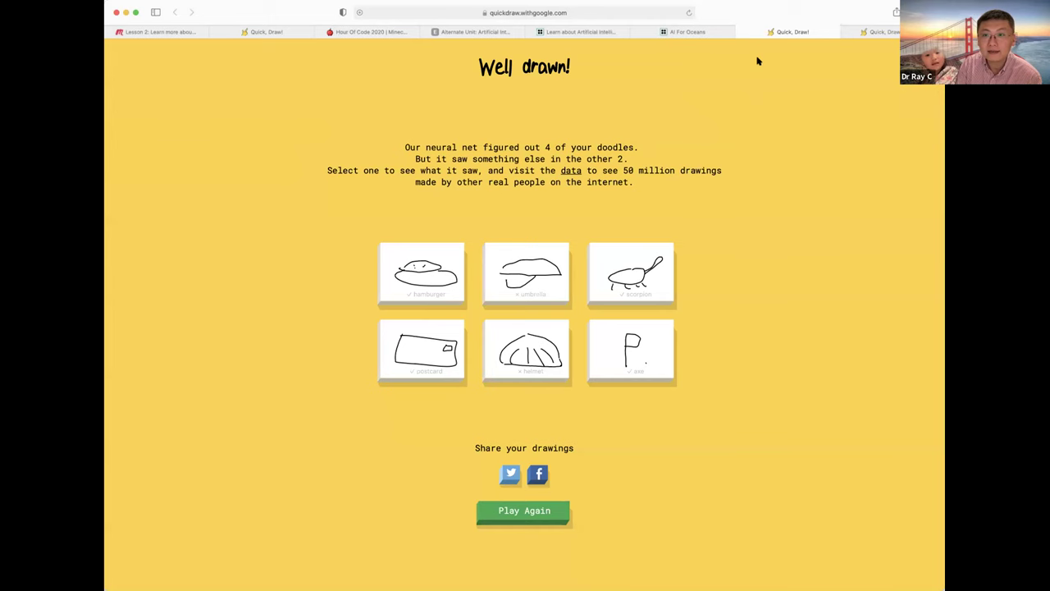
{"action": "left_click", "coordinate": [741, 32]}
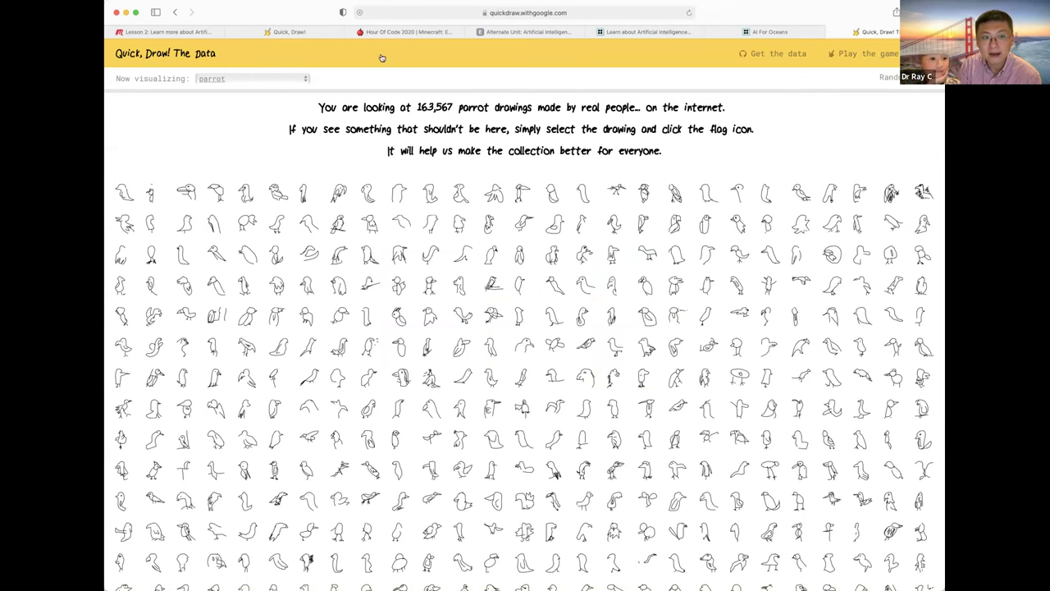
{"action": "left_click", "coordinate": [166, 54]}
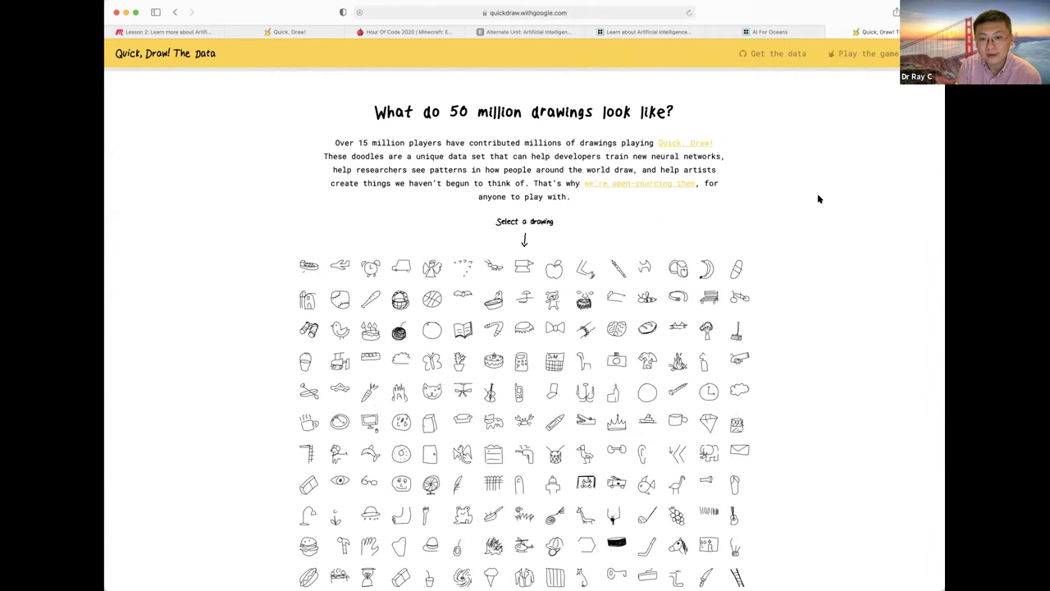
Step: Open the GitHub repository of the open-sourced drawing dataset and enlarge the page by two zoom levels
{"action": "left_click", "coordinate": [640, 184]}
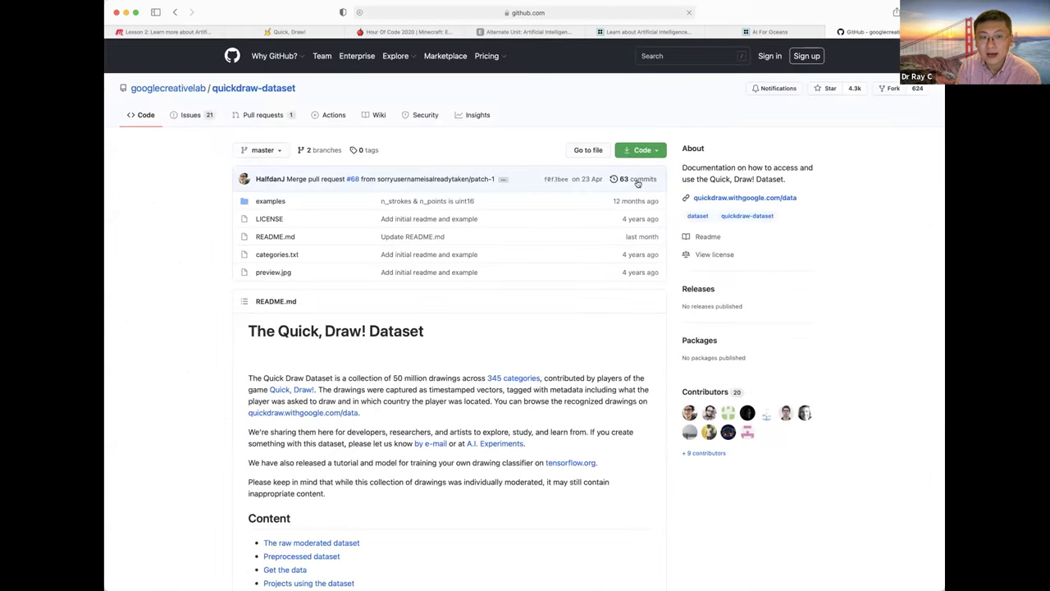
{"action": "key", "text": "super+equal"}
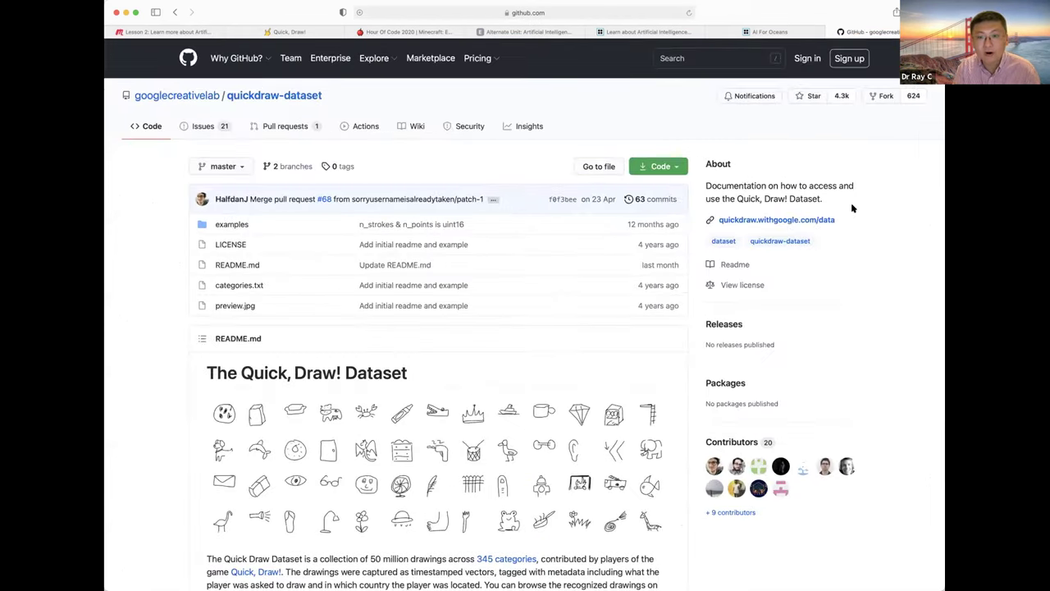
{"action": "key", "text": "super+equal"}
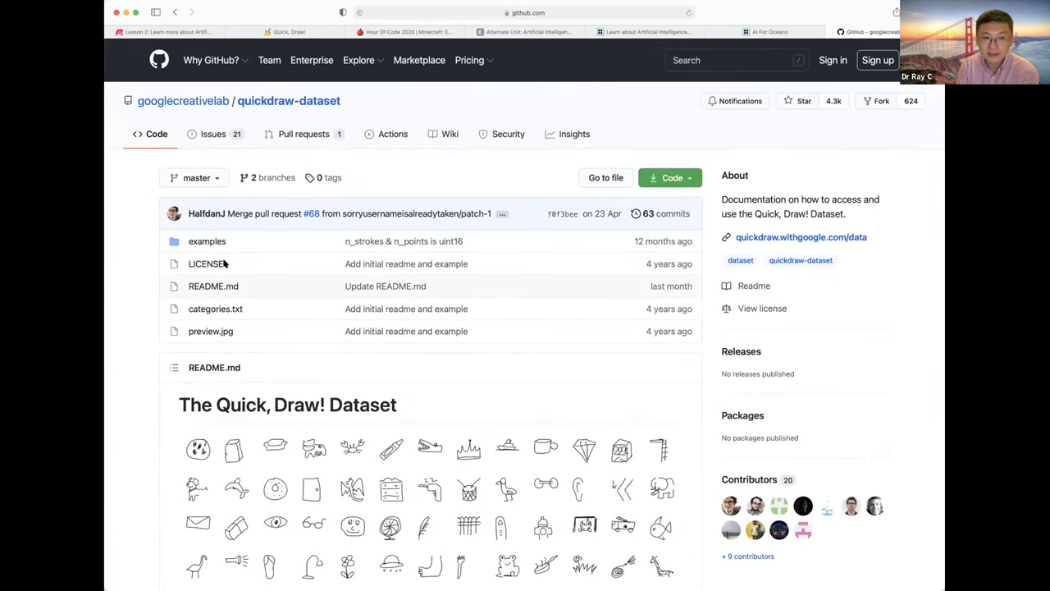
Step: Read through the quickdraw-dataset repository's README and return to its file list
{"action": "scroll", "coordinate": [320, 297], "scroll_direction": "down", "scroll_amount": 1}
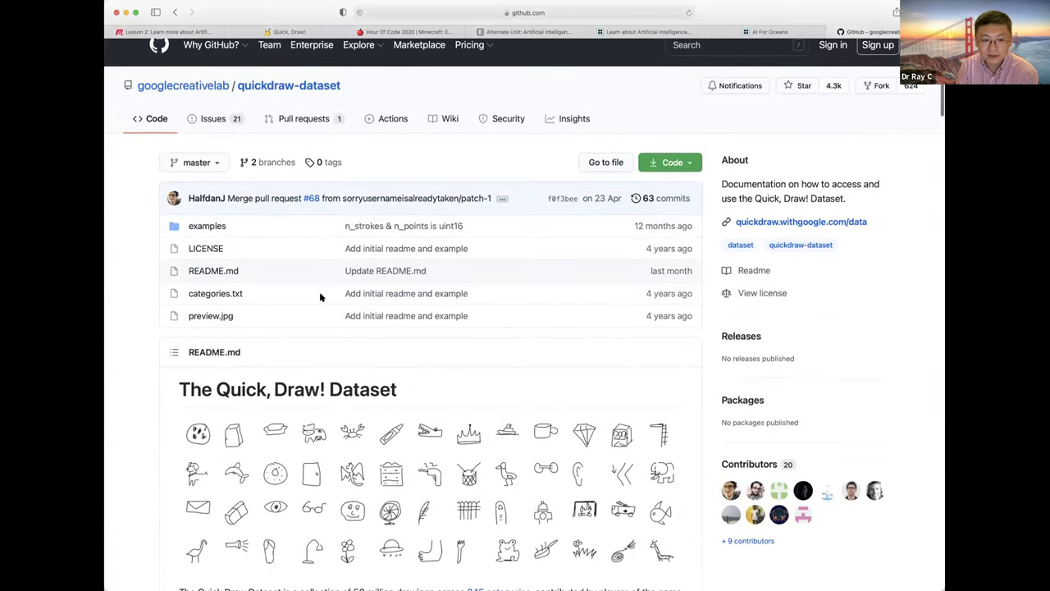
{"action": "scroll", "coordinate": [321, 297], "scroll_direction": "down", "scroll_amount": 5}
{"action": "scroll", "coordinate": [320, 298], "scroll_direction": "down", "scroll_amount": 2}
{"action": "scroll", "coordinate": [320, 297], "scroll_direction": "down", "scroll_amount": 15}
{"action": "scroll", "coordinate": [320, 296], "scroll_direction": "down", "scroll_amount": 20}
{"action": "scroll", "coordinate": [320, 297], "scroll_direction": "down", "scroll_amount": 7}
{"action": "scroll", "coordinate": [208, 244], "scroll_direction": "up", "scroll_amount": 20}
{"action": "scroll", "coordinate": [208, 244], "scroll_direction": "up", "scroll_amount": 12}
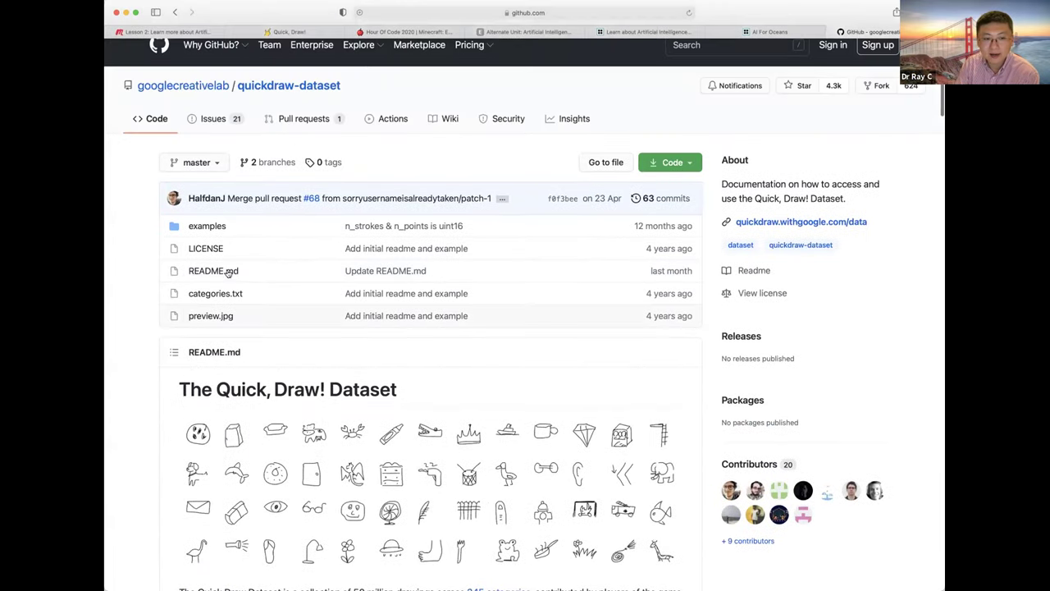
Step: Open binary_file_parser.py from the repository's examples folder and examine its copyright line and Python code
{"action": "left_click", "coordinate": [203, 227]}
{"action": "left_click", "coordinate": [254, 287]}
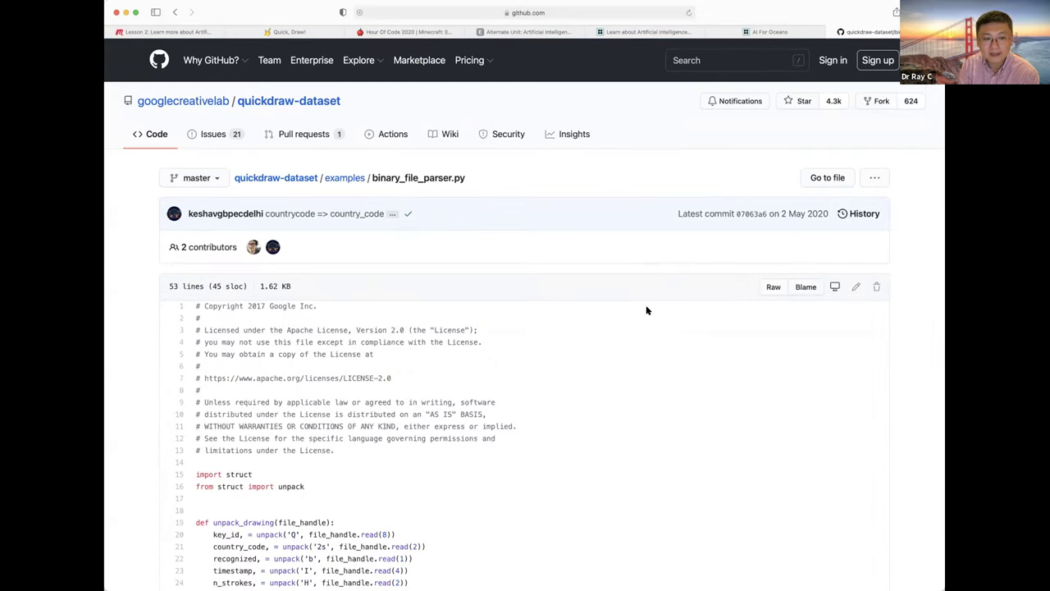
{"action": "scroll", "coordinate": [647, 310], "scroll_direction": "down", "scroll_amount": 2}
{"action": "left_click_drag", "start_coordinate": [206, 216], "coordinate": [279, 218]}
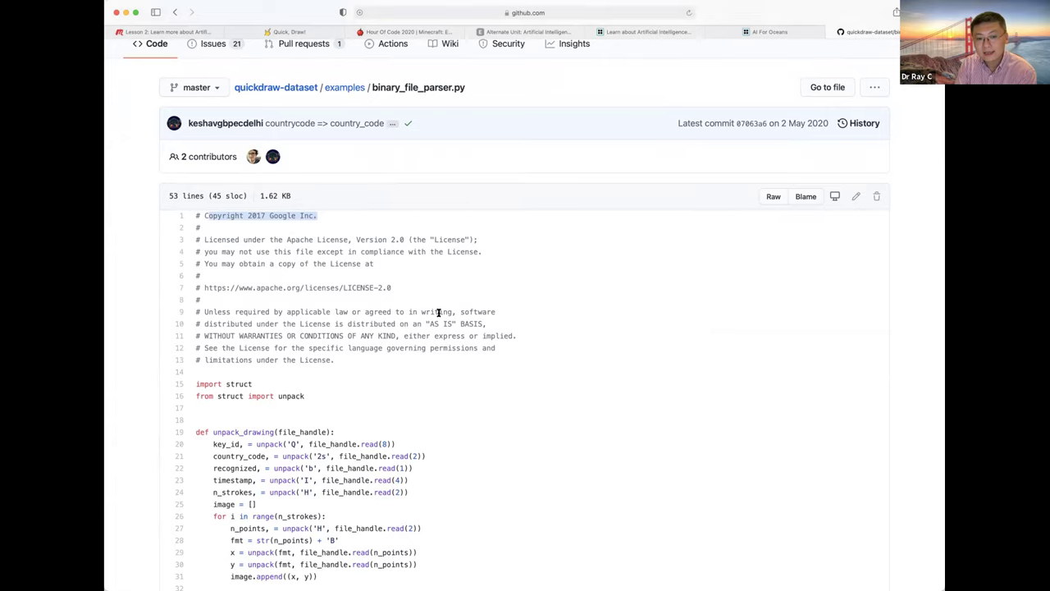
{"action": "scroll", "coordinate": [437, 312], "scroll_direction": "down", "scroll_amount": 9}
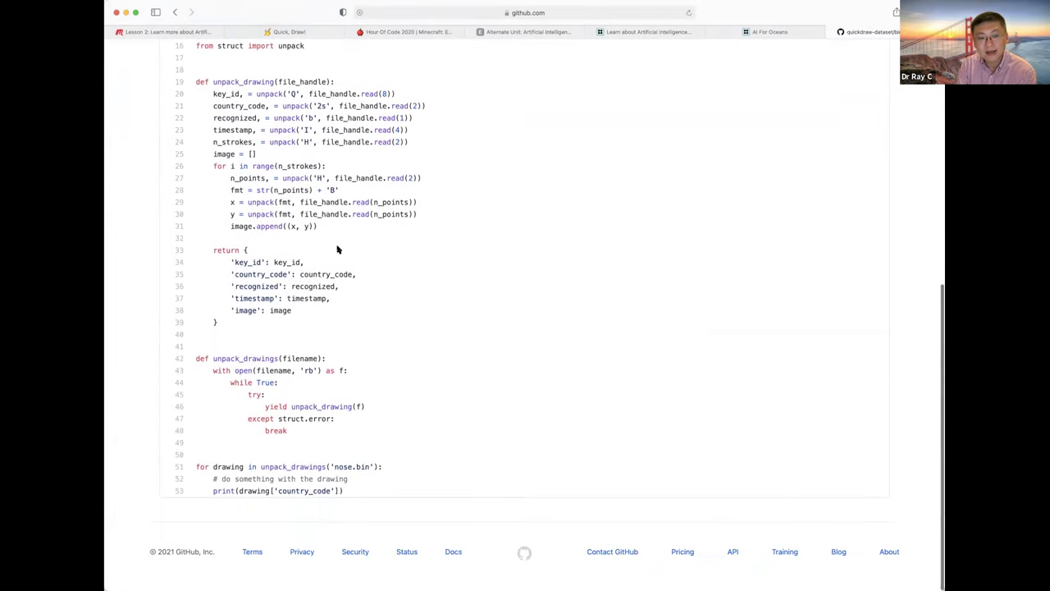
{"action": "scroll", "coordinate": [341, 265], "scroll_direction": "up", "scroll_amount": 3}
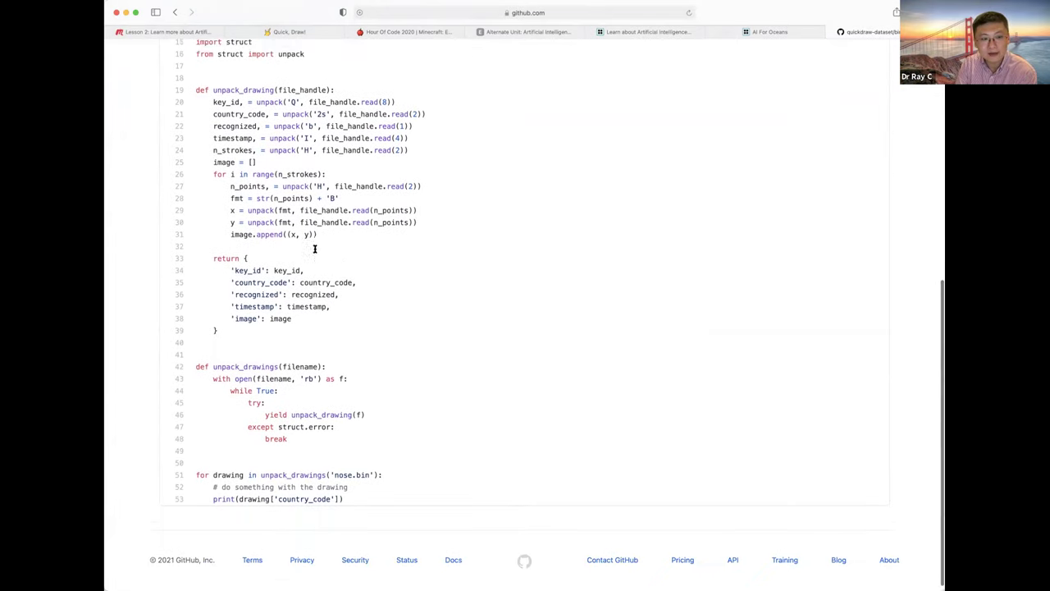
{"action": "scroll", "coordinate": [460, 287], "scroll_direction": "down", "scroll_amount": 1}
{"action": "scroll", "coordinate": [462, 286], "scroll_direction": "up", "scroll_amount": 6}
{"action": "scroll", "coordinate": [465, 286], "scroll_direction": "up", "scroll_amount": 3}
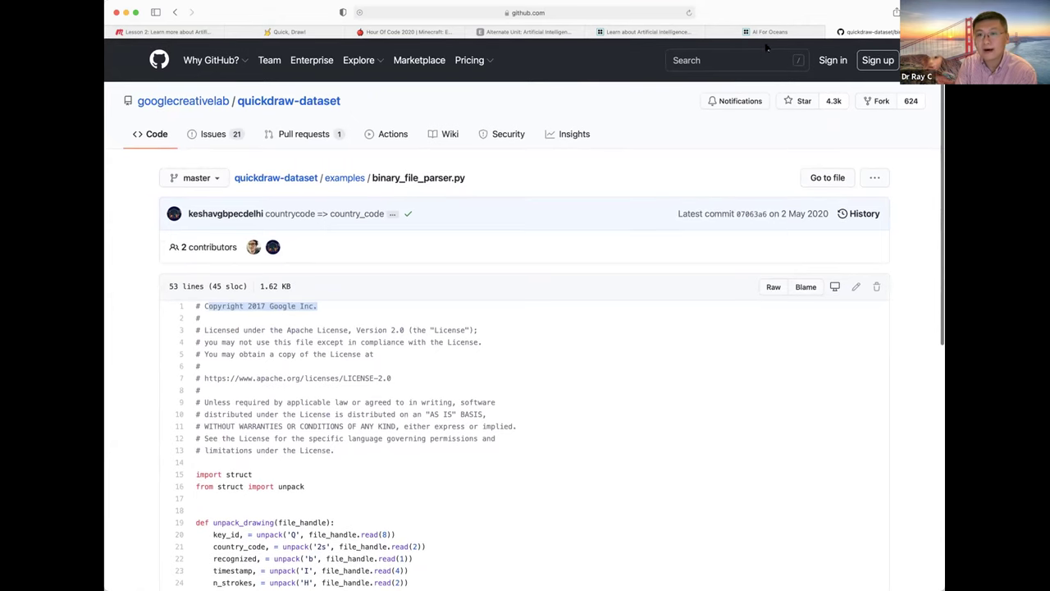
Step: Close the AI For Oceans page and the GitHub dataset page, returning to Code.org's Learn about Artificial Intelligence page
{"action": "left_click", "coordinate": [743, 34]}
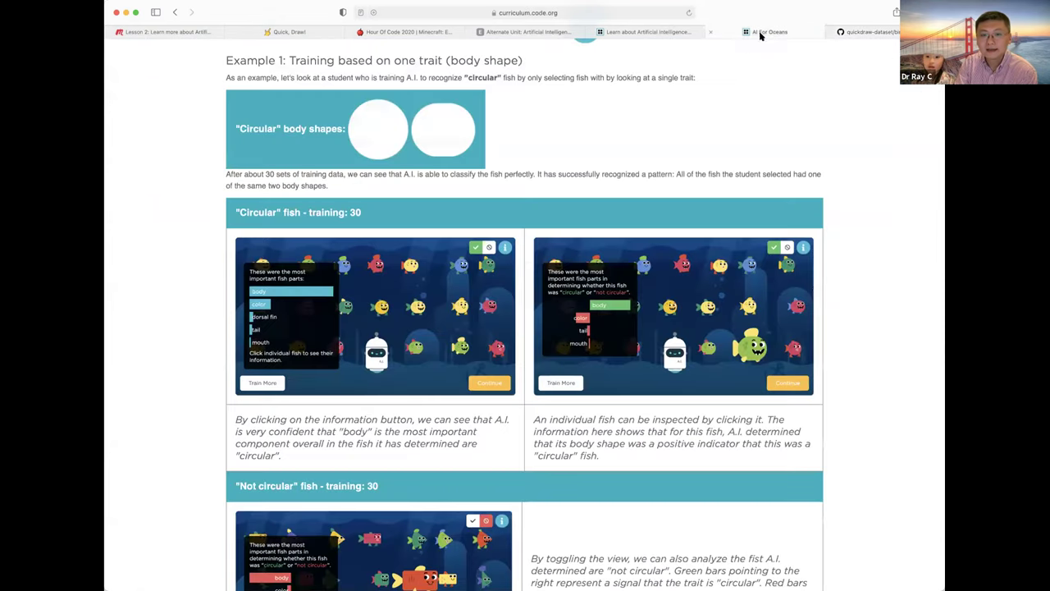
{"action": "left_click", "coordinate": [711, 33]}
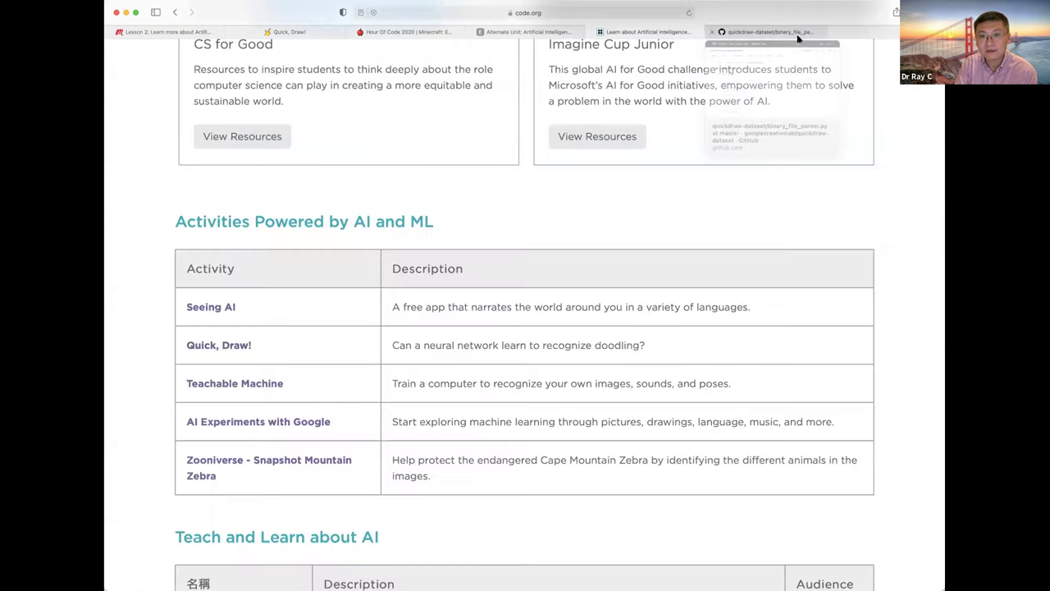
{"action": "left_click", "coordinate": [765, 33]}
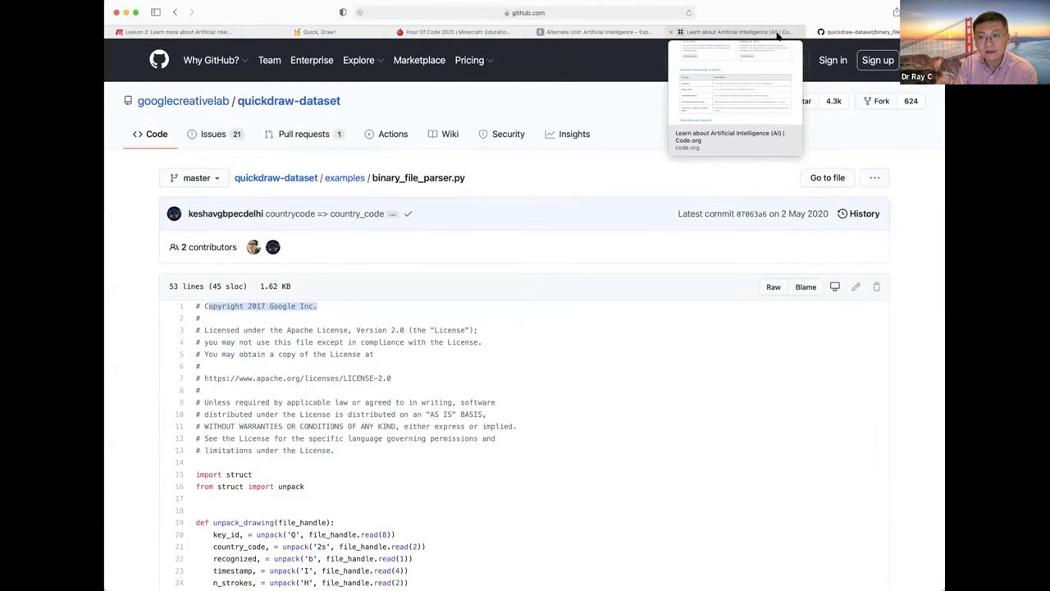
{"action": "left_click", "coordinate": [811, 31]}
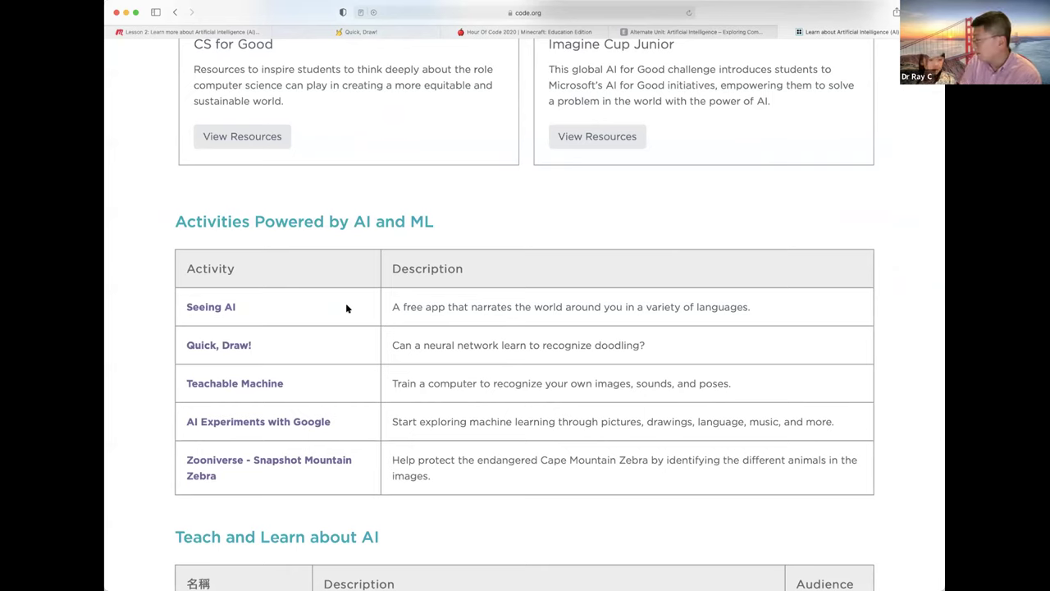
Step: Open the Teachable Machine and AI Experiments with Google activities in new tabs
{"action": "right_click", "coordinate": [241, 384]}
{"action": "left_click", "coordinate": [263, 389]}
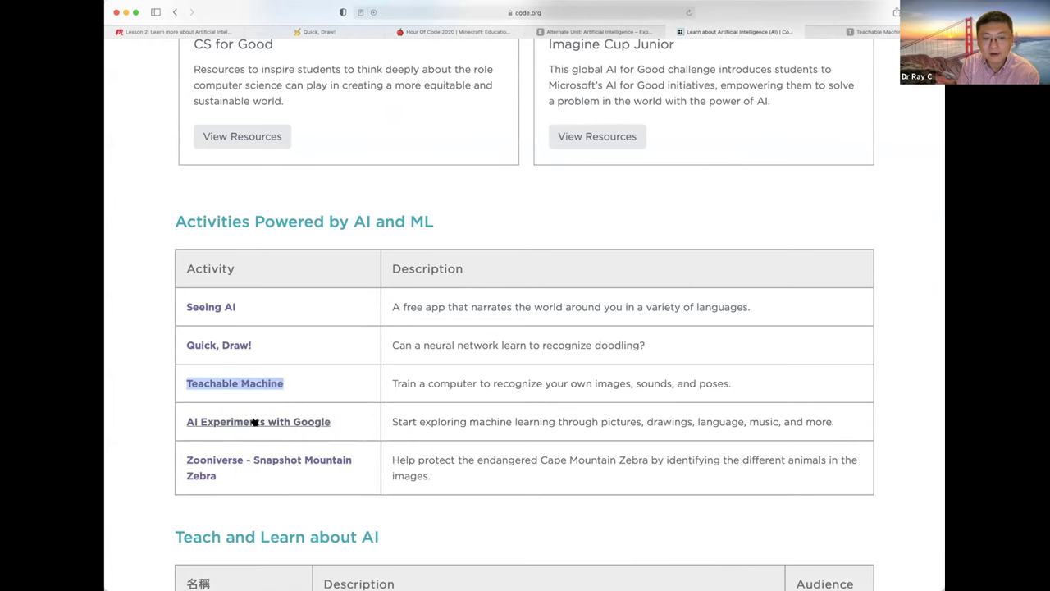
{"action": "right_click", "coordinate": [259, 421]}
{"action": "left_click", "coordinate": [304, 425]}
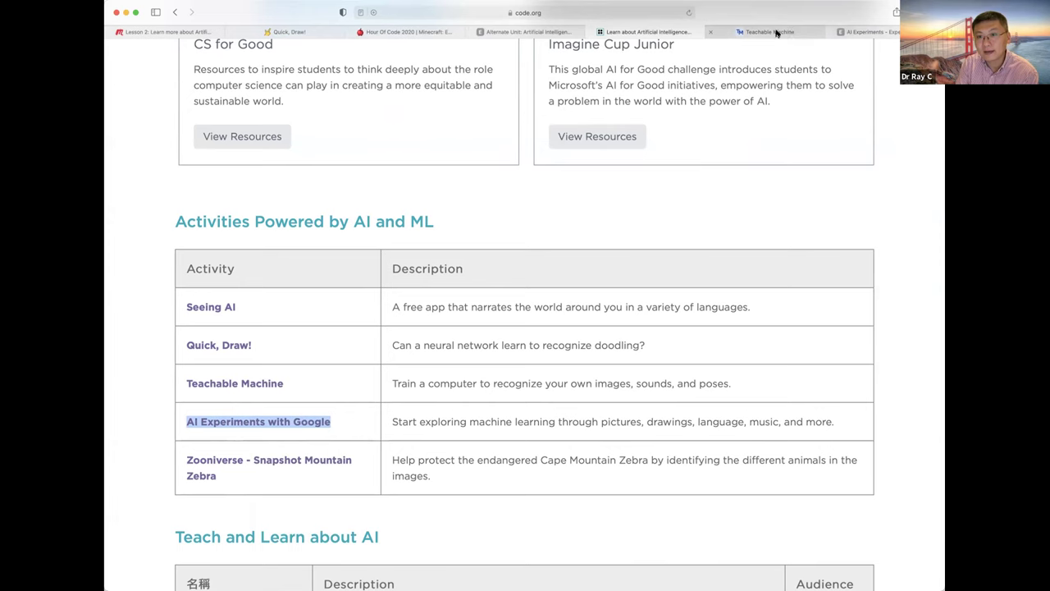
Step: Switch to the Teachable Machine site and display its full web address
{"action": "mouse_move", "coordinate": [776, 33]}
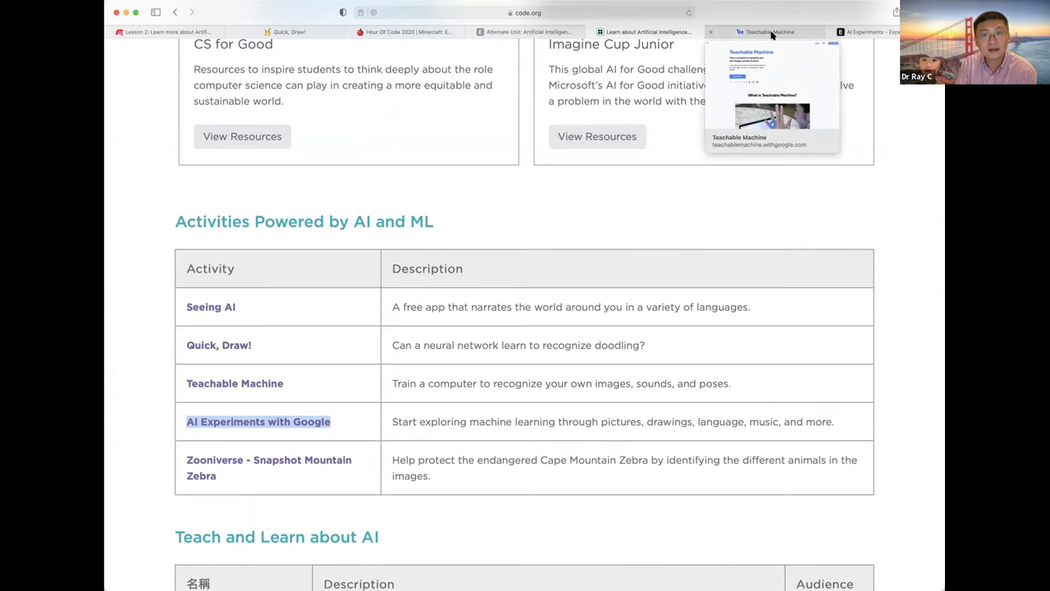
{"action": "left_click", "coordinate": [772, 32]}
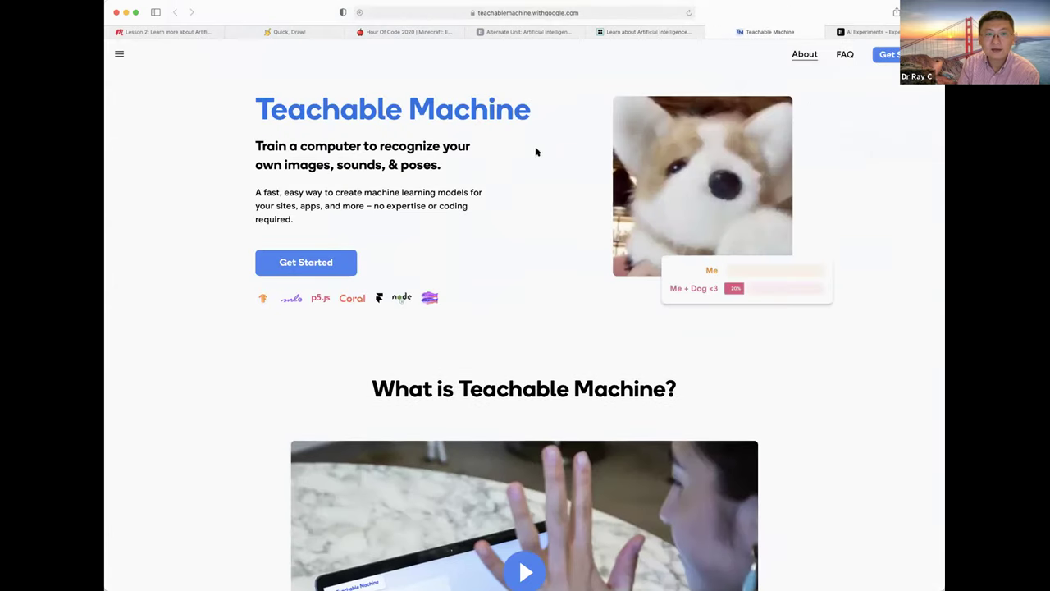
{"action": "left_click", "coordinate": [495, 13]}
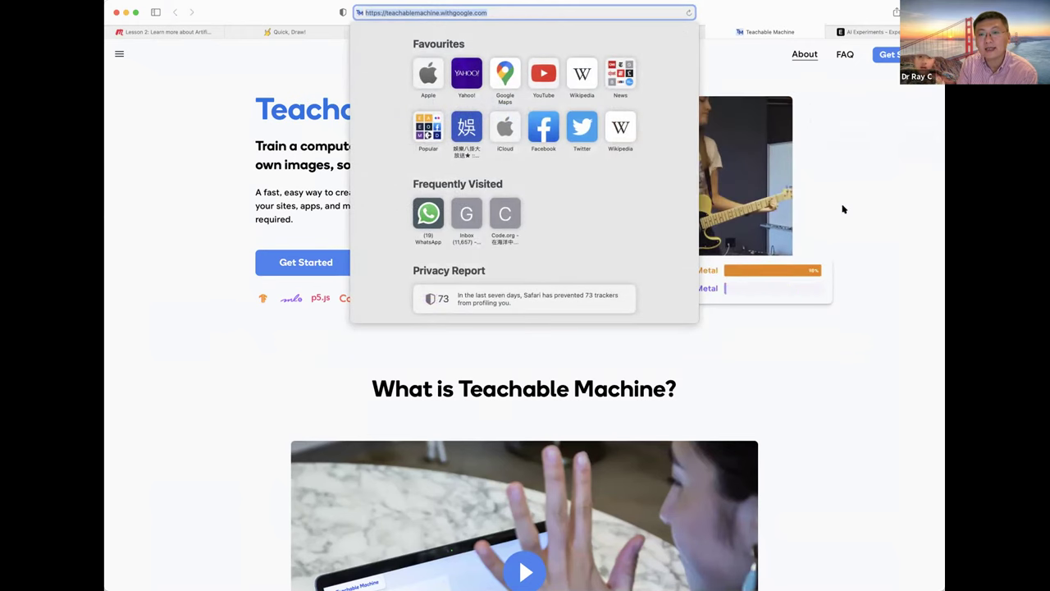
{"action": "left_click", "coordinate": [597, 323]}
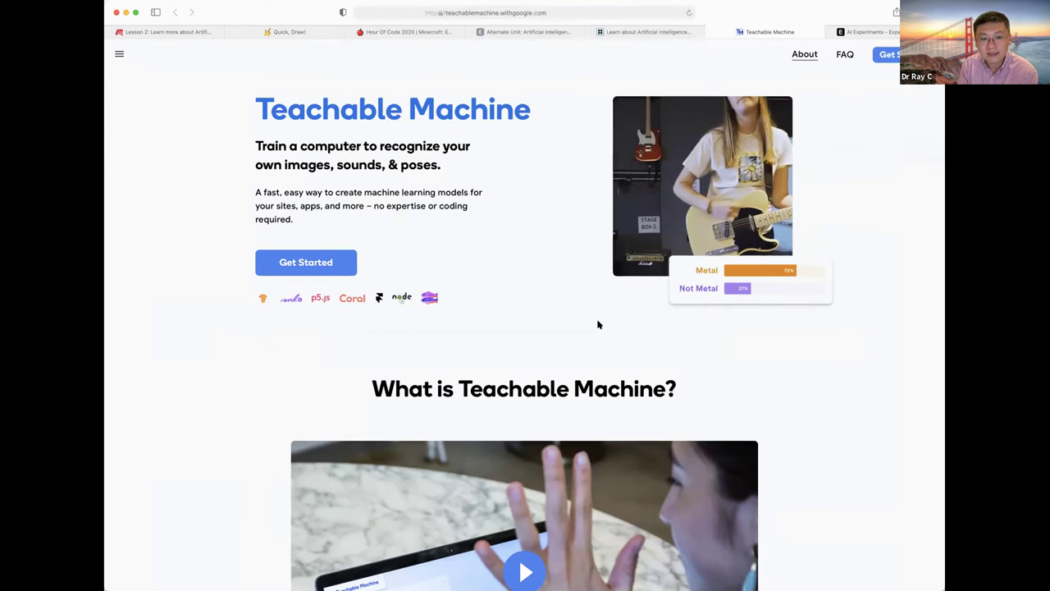
Step: Play the What is Teachable Machine? video in full screen with English subtitles, and return to the page
{"action": "scroll", "coordinate": [597, 323], "scroll_direction": "down", "scroll_amount": 2}
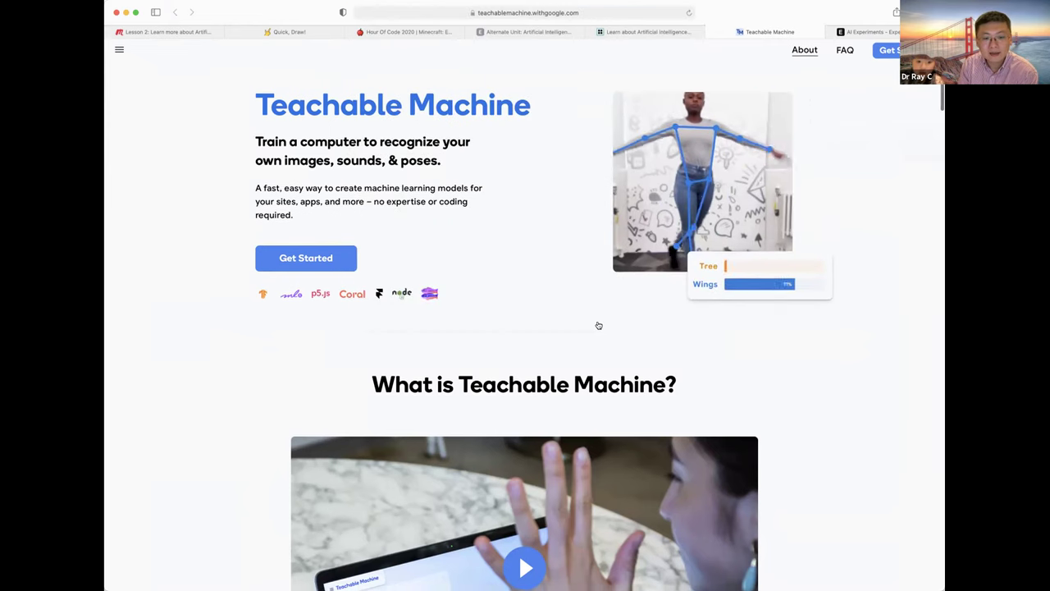
{"action": "scroll", "coordinate": [598, 115], "scroll_direction": "down", "scroll_amount": 3}
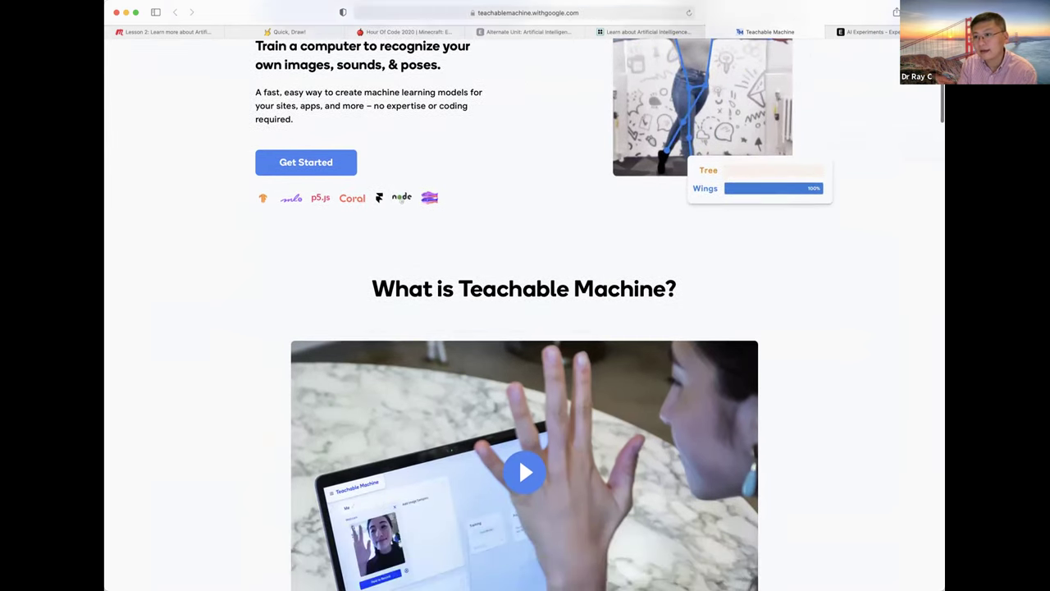
{"action": "scroll", "coordinate": [658, 300], "scroll_direction": "down", "scroll_amount": 2}
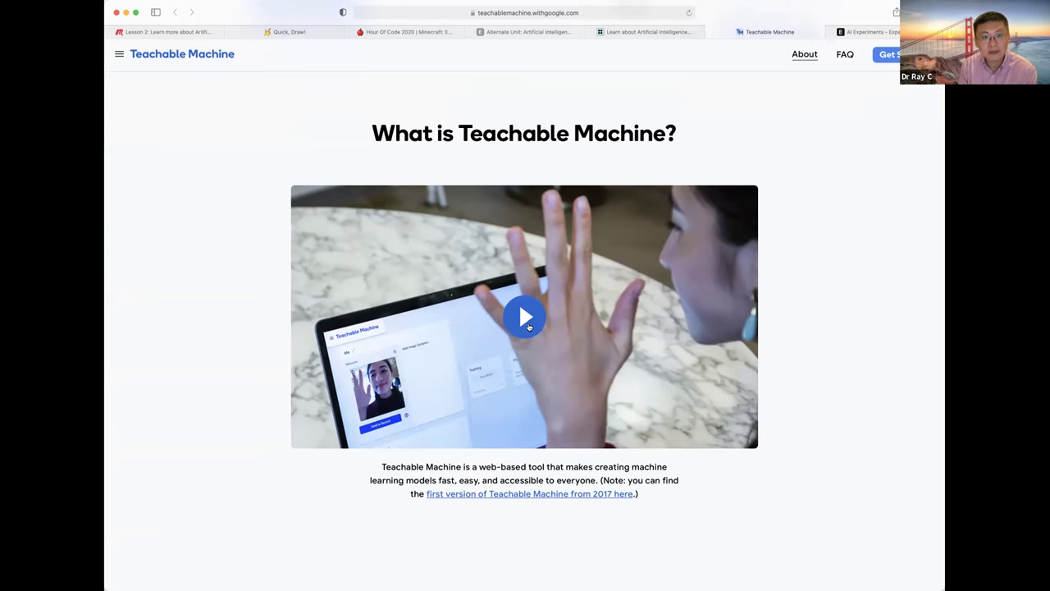
{"action": "left_click", "coordinate": [526, 320]}
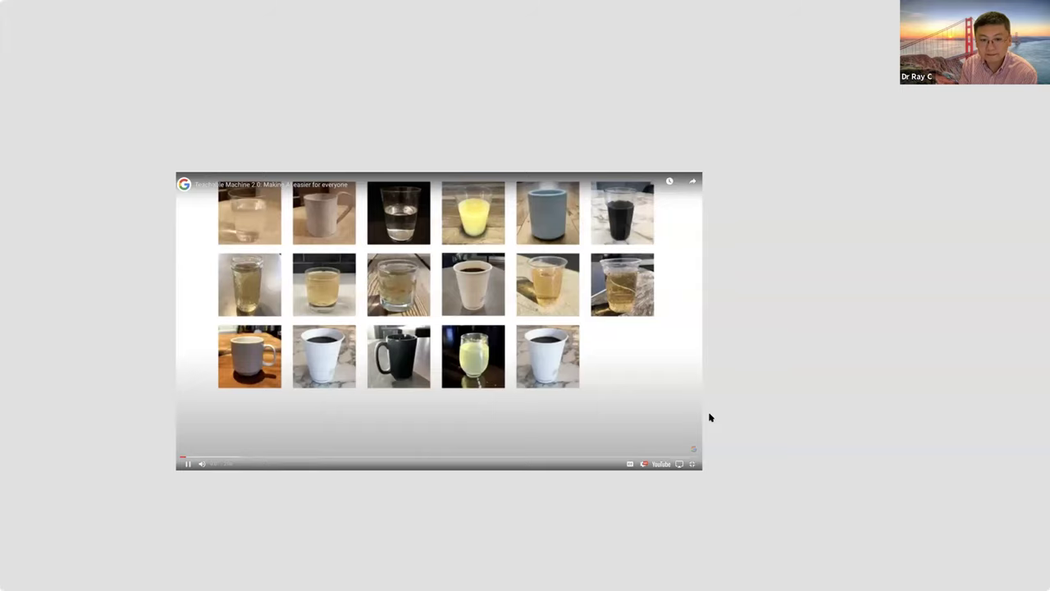
{"action": "key", "text": "f"}
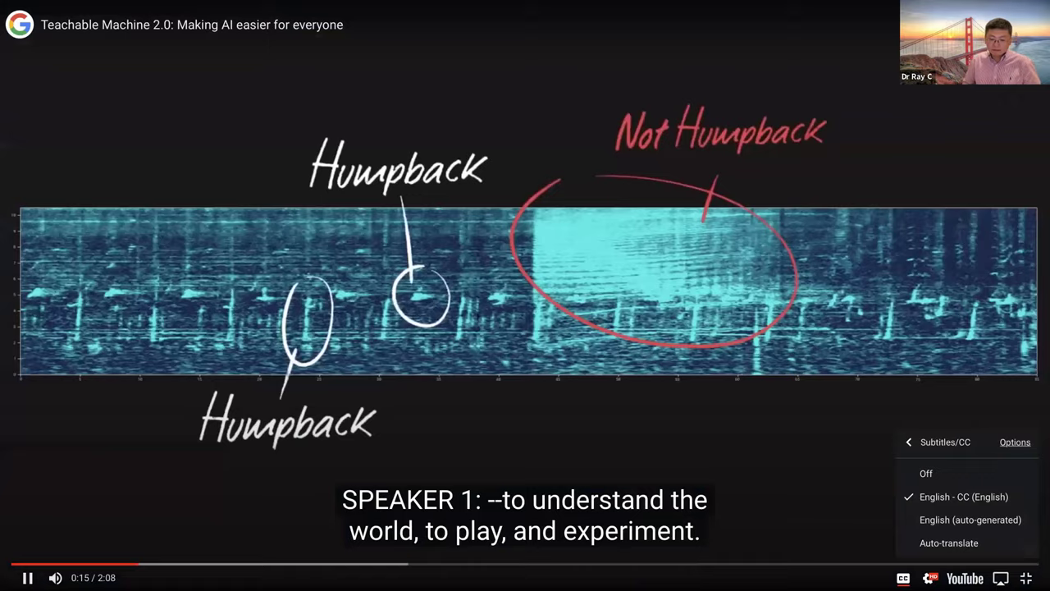
{"action": "left_click", "coordinate": [930, 578]}
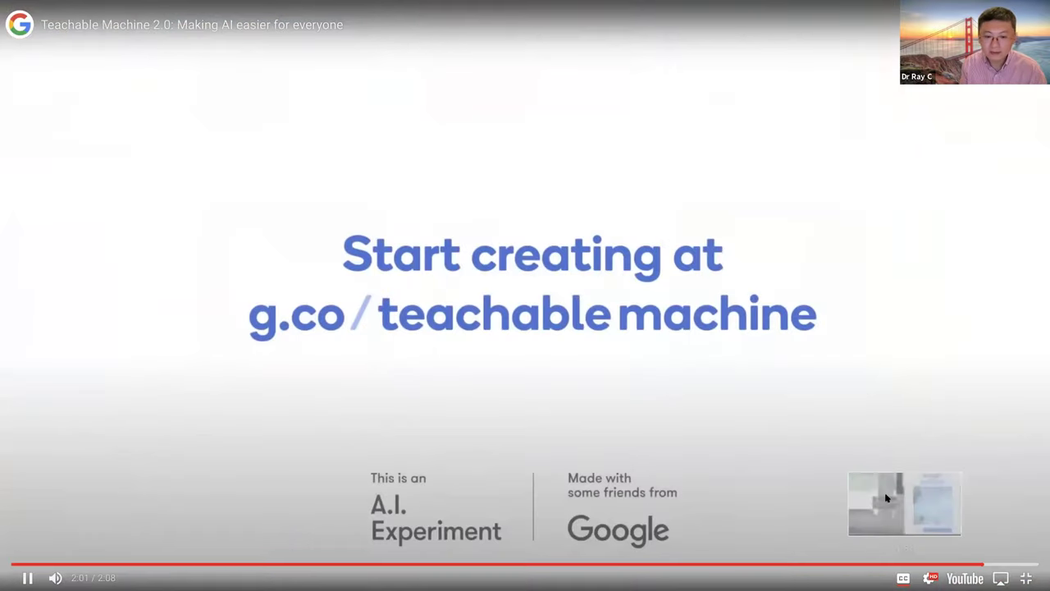
{"action": "key", "text": "Escape"}
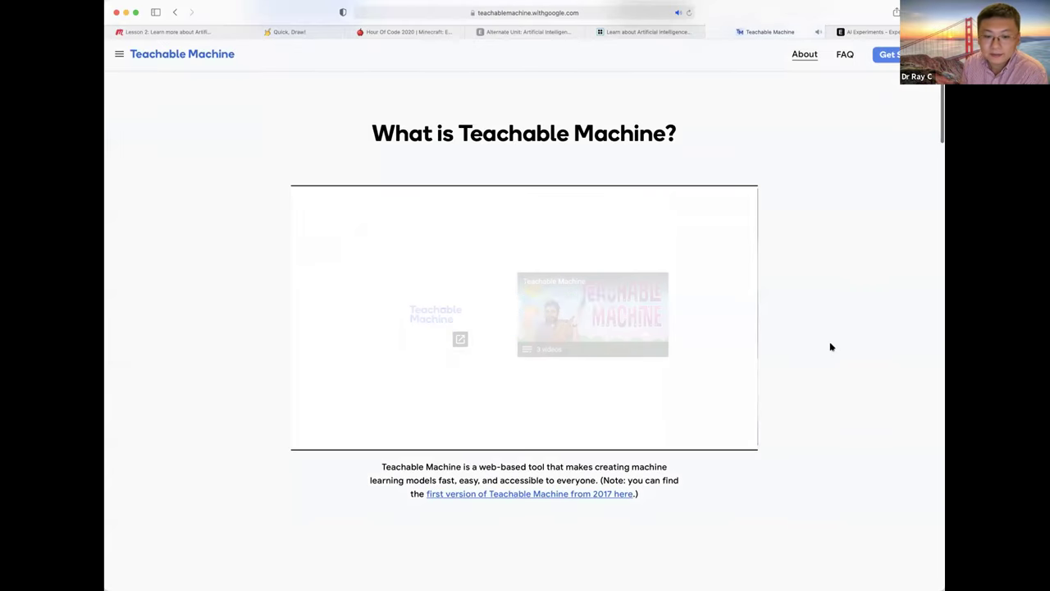
Step: Examine the Gather, Train, Export and teaching-input sections of the site, and display the site's full web address
{"action": "scroll", "coordinate": [831, 346], "scroll_direction": "down", "scroll_amount": 6}
{"action": "scroll", "coordinate": [620, 328], "scroll_direction": "down", "scroll_amount": 2}
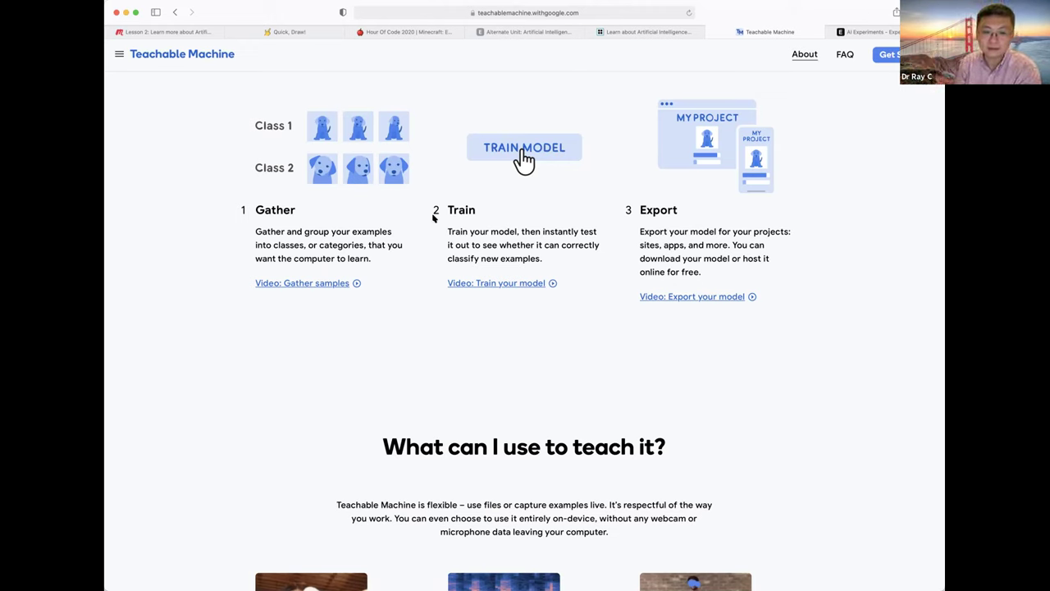
{"action": "scroll", "coordinate": [693, 361], "scroll_direction": "down", "scroll_amount": 5}
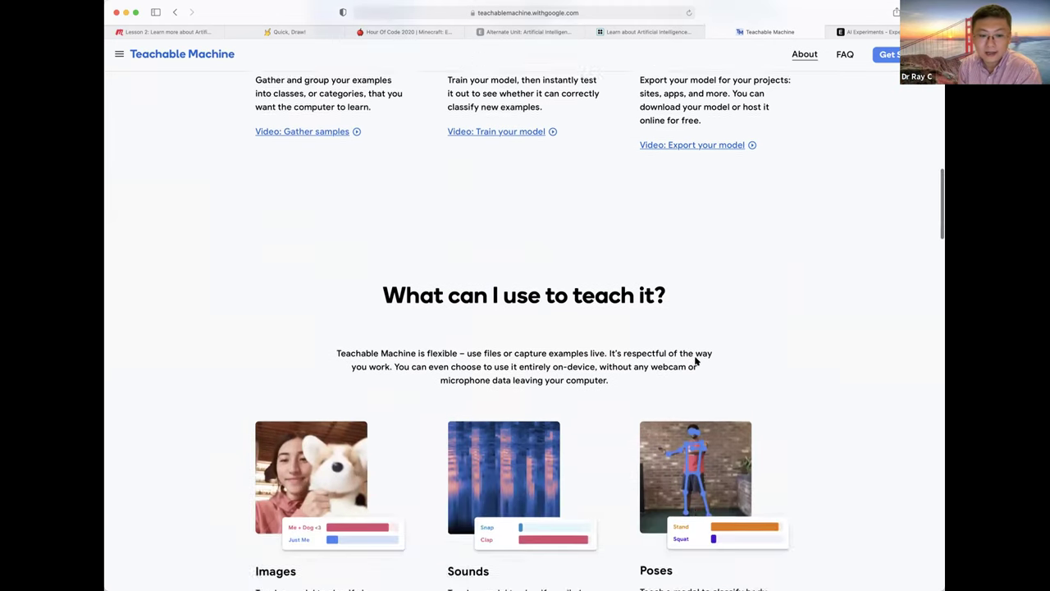
{"action": "scroll", "coordinate": [697, 361], "scroll_direction": "up", "scroll_amount": 8}
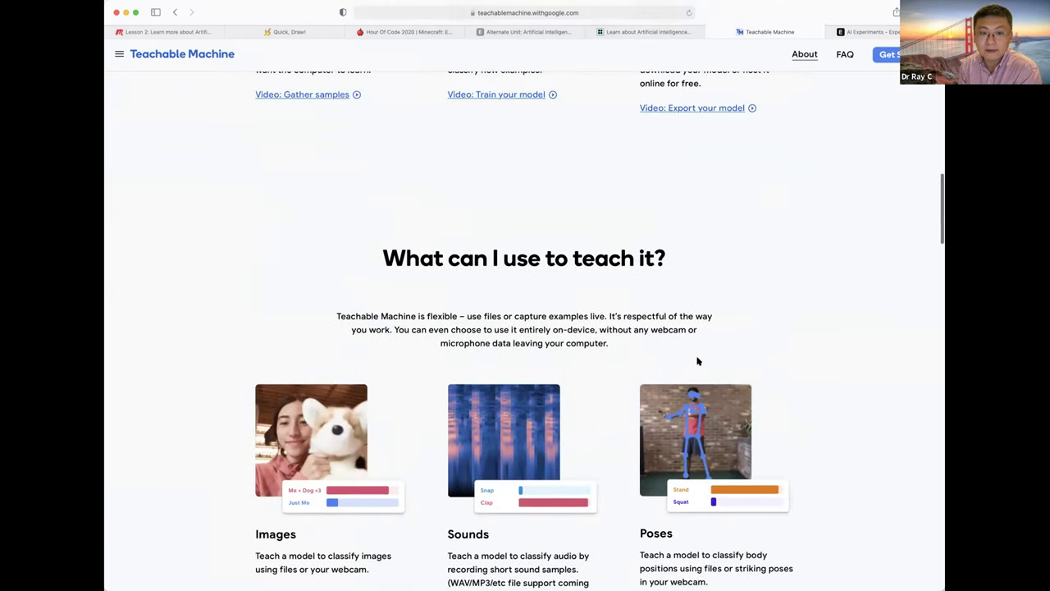
{"action": "scroll", "coordinate": [342, 281], "scroll_direction": "up", "scroll_amount": 9}
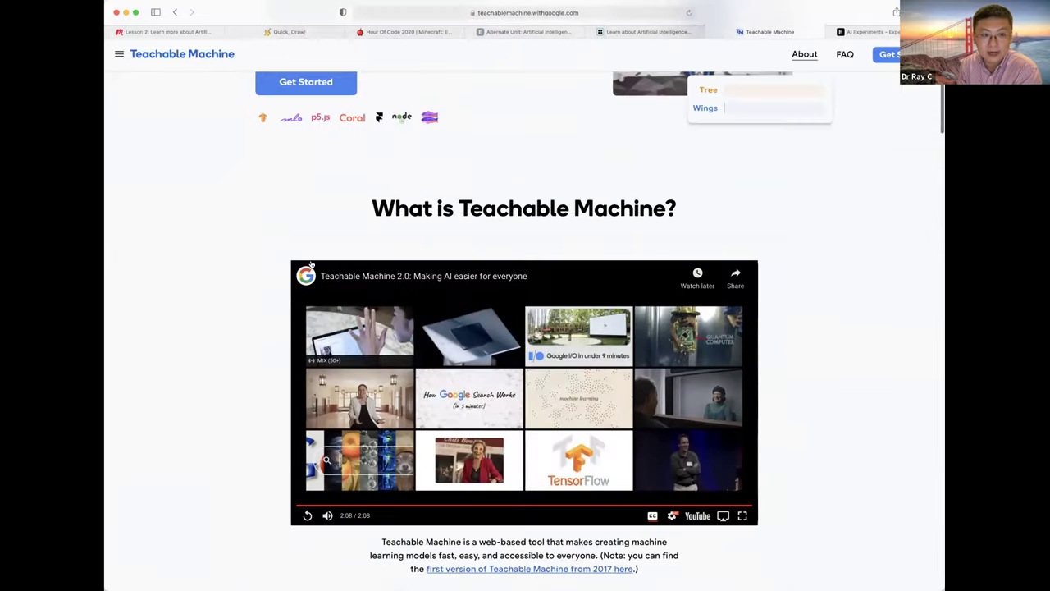
{"action": "left_click", "coordinate": [550, 14]}
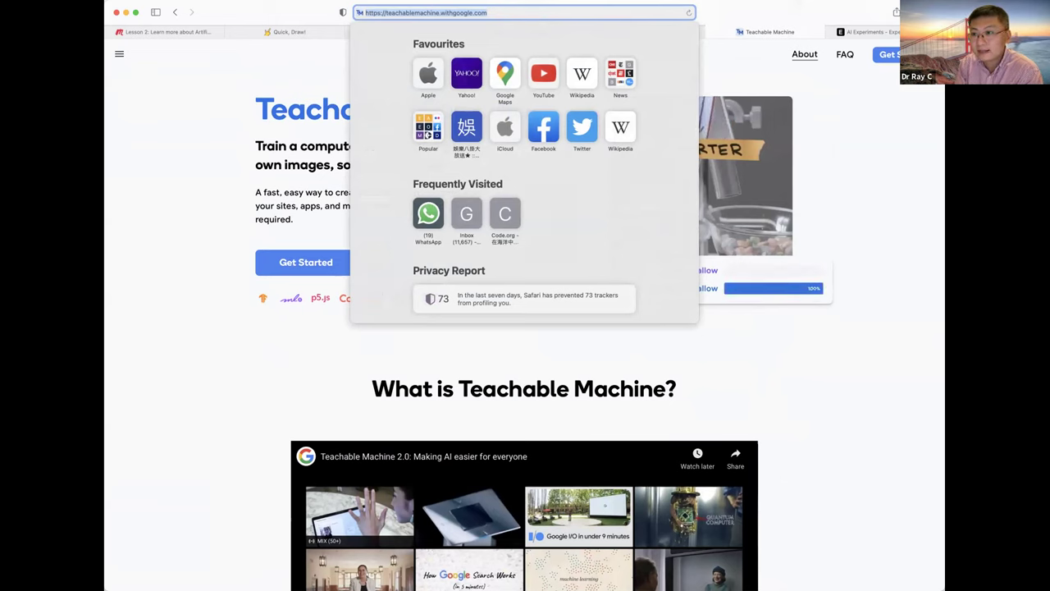
{"action": "key", "text": "Escape"}
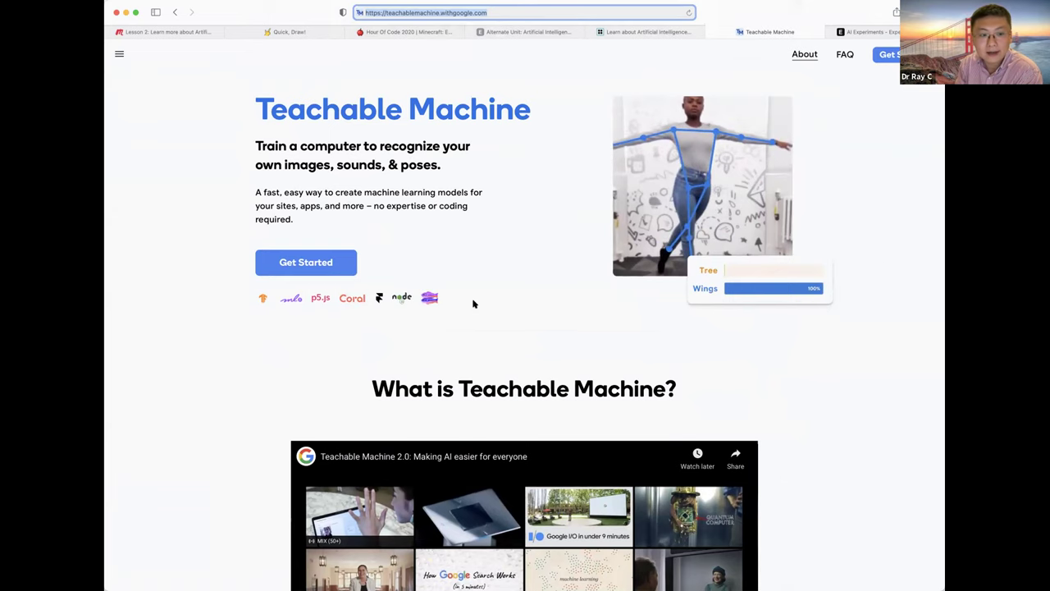
Step: Start a new Image Project, allow camera access, and record webcam image samples of the white glue bottle for Class 1
{"action": "left_click", "coordinate": [316, 266]}
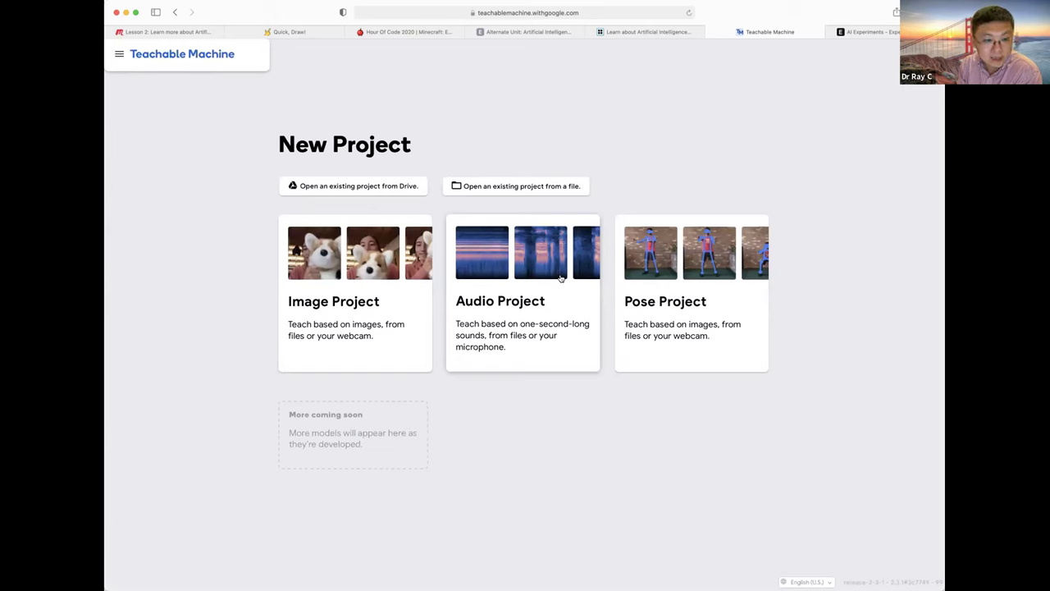
{"action": "left_click", "coordinate": [359, 257]}
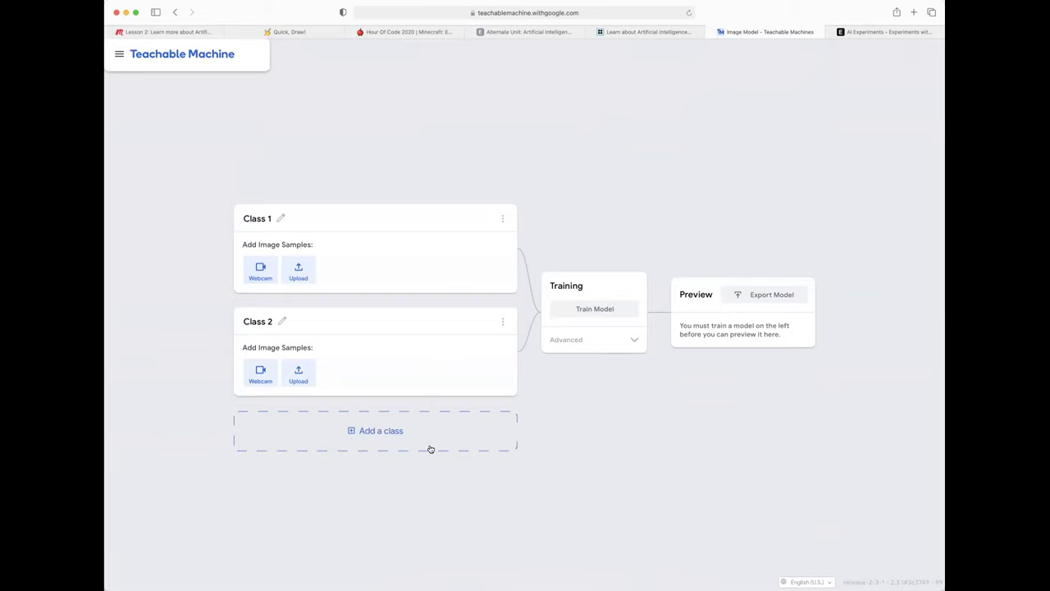
{"action": "left_click", "coordinate": [261, 268]}
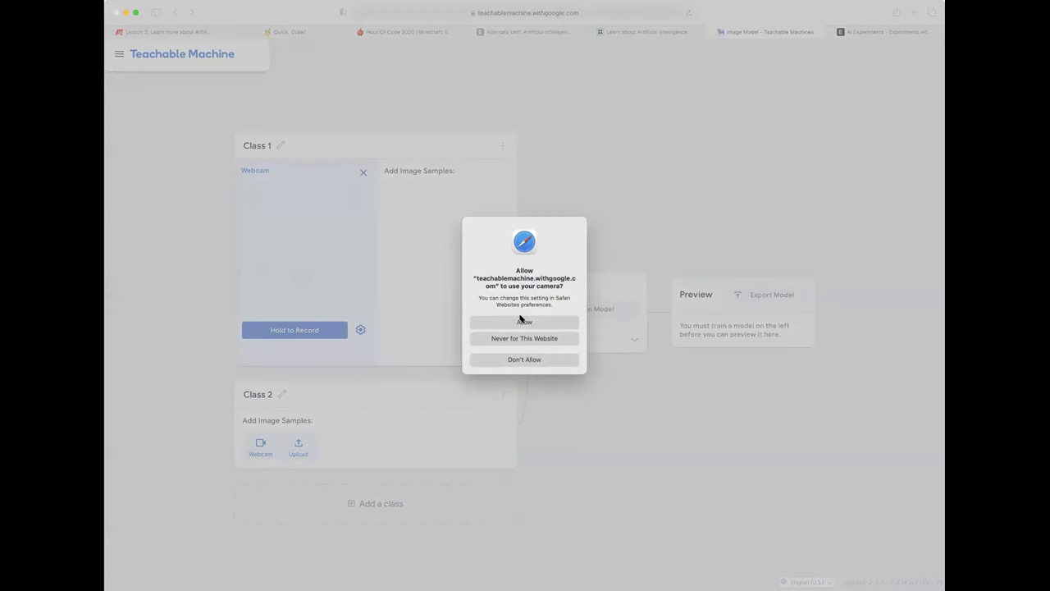
{"action": "left_click", "coordinate": [525, 321]}
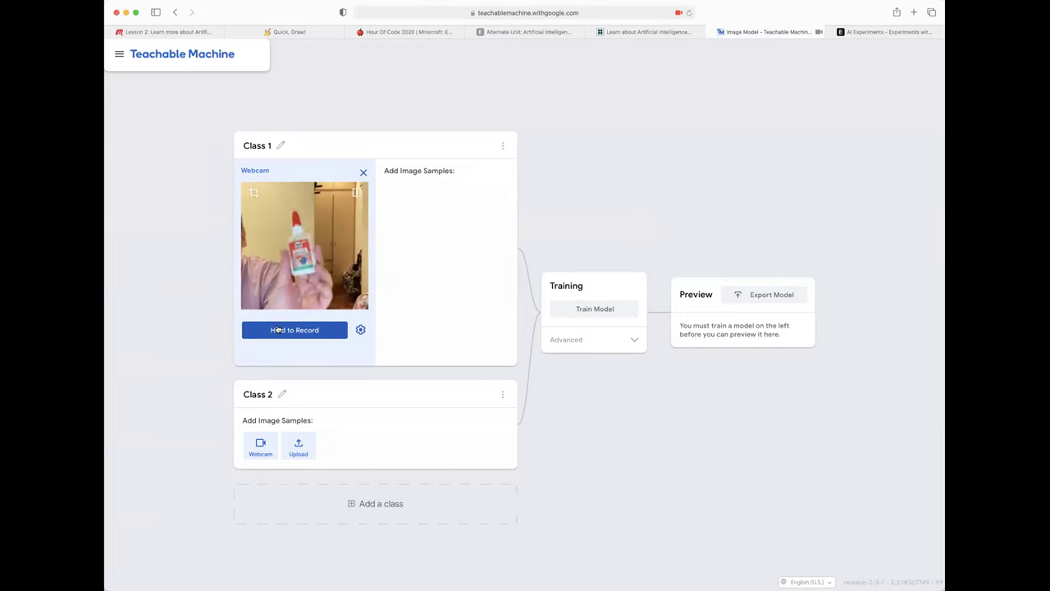
{"action": "left_click_drag", "start_coordinate": [278, 329], "coordinate": [278, 329]}
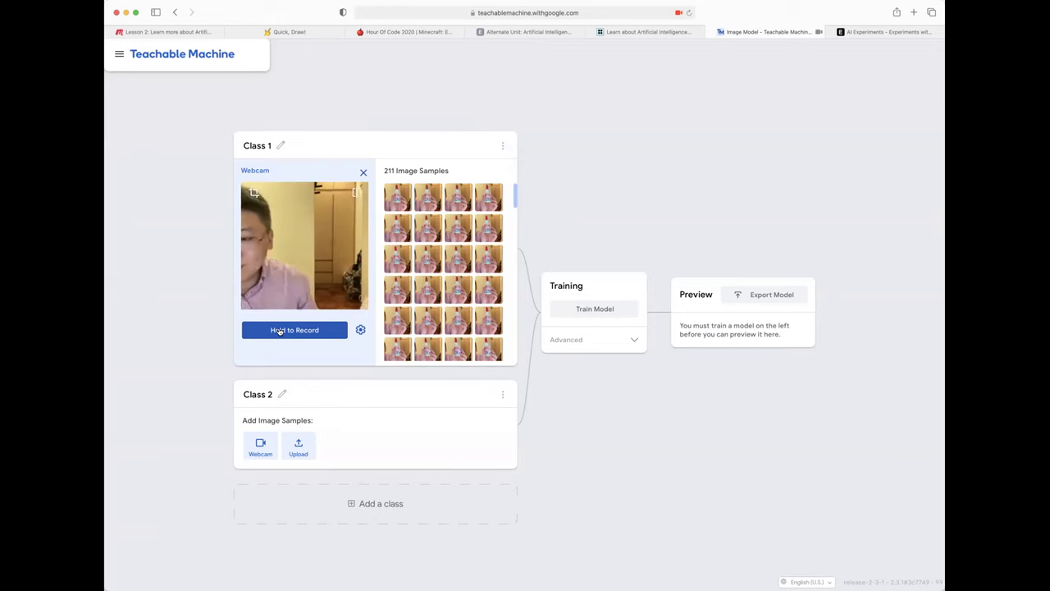
Step: Record webcam image samples of the blue-capped glue stick for Class 2
{"action": "left_click", "coordinate": [262, 448]}
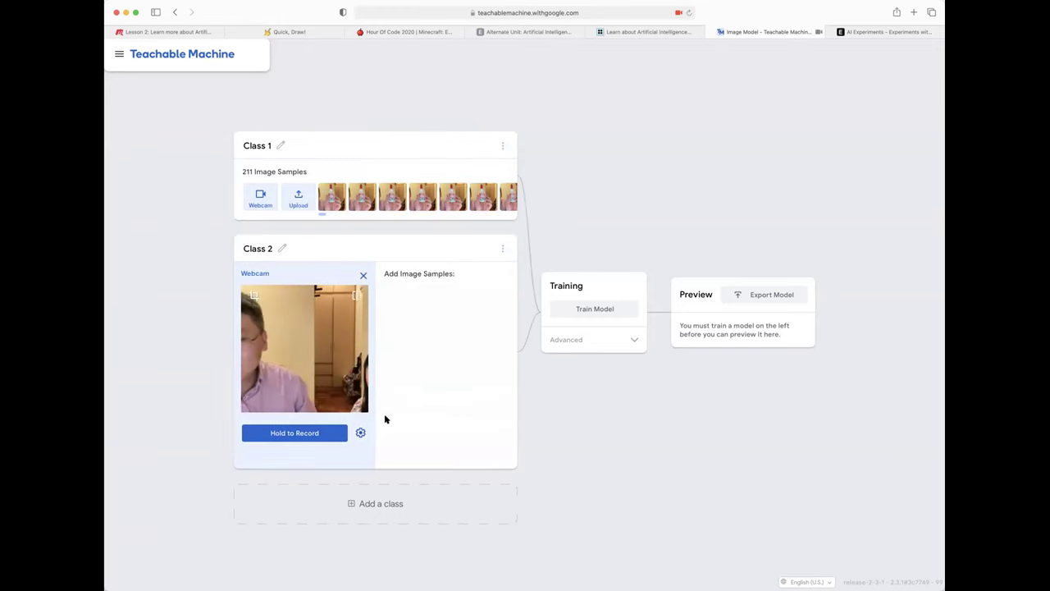
{"action": "left_click", "coordinate": [287, 433]}
{"action": "left_click_drag", "start_coordinate": [287, 433], "coordinate": [288, 433]}
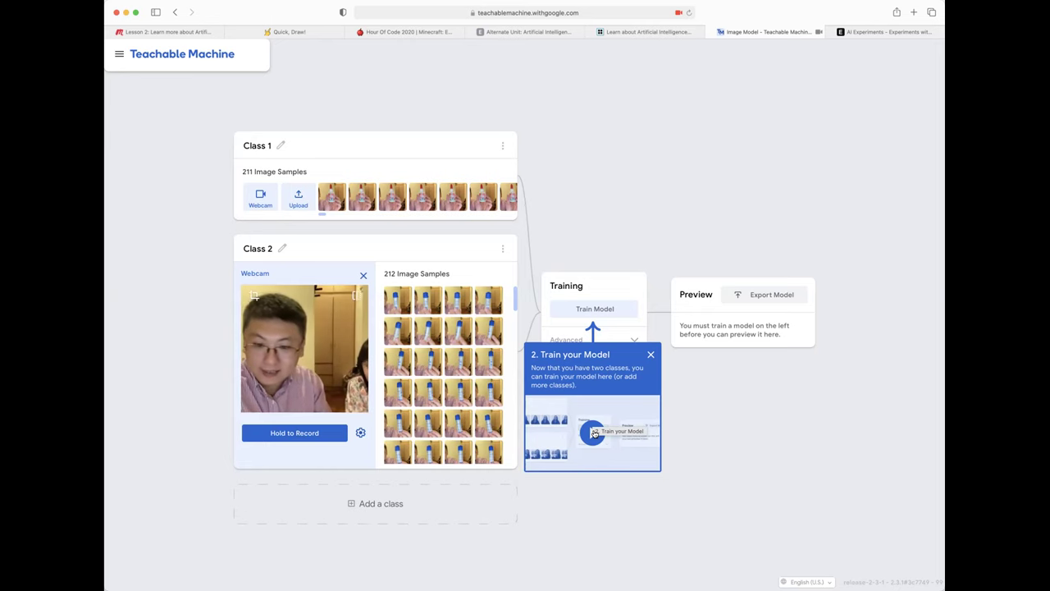
Step: Play the Teachable Machine Tutorial 2: Train video from the training tip in full screen
{"action": "left_click", "coordinate": [594, 433]}
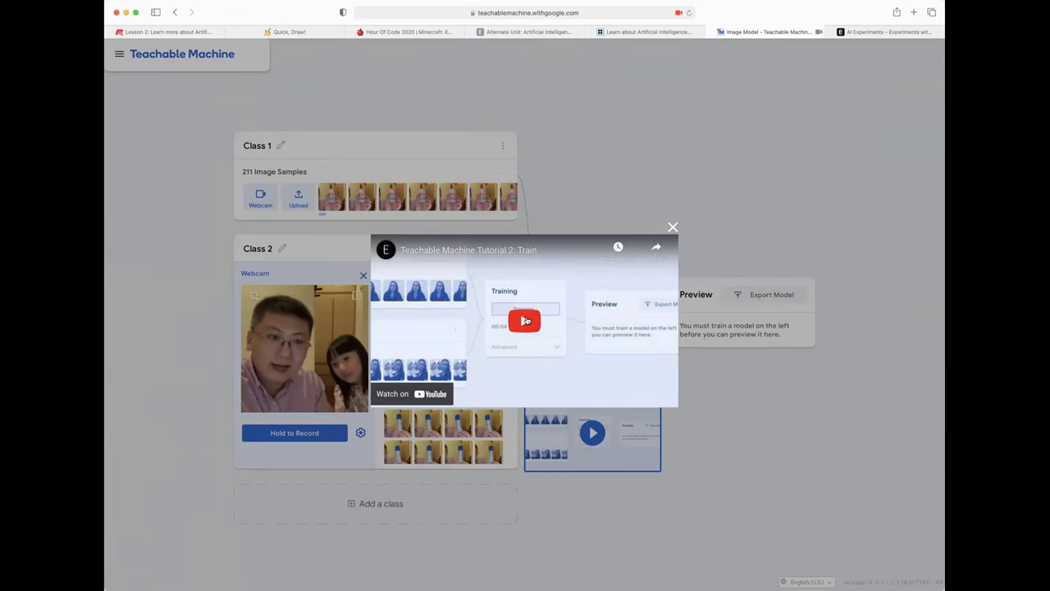
{"action": "left_click", "coordinate": [525, 321]}
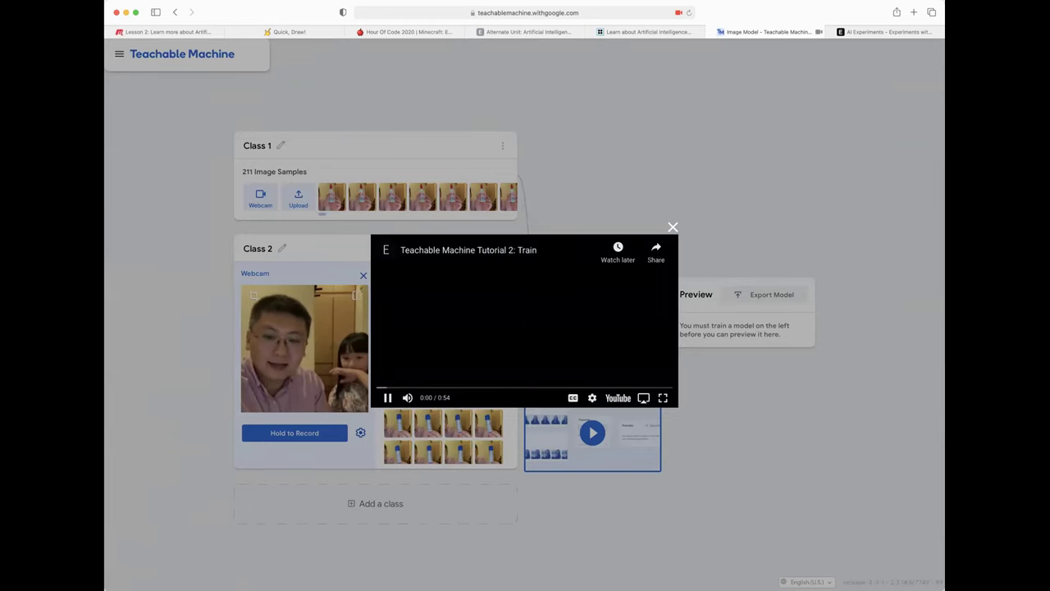
{"action": "left_click", "coordinate": [663, 397]}
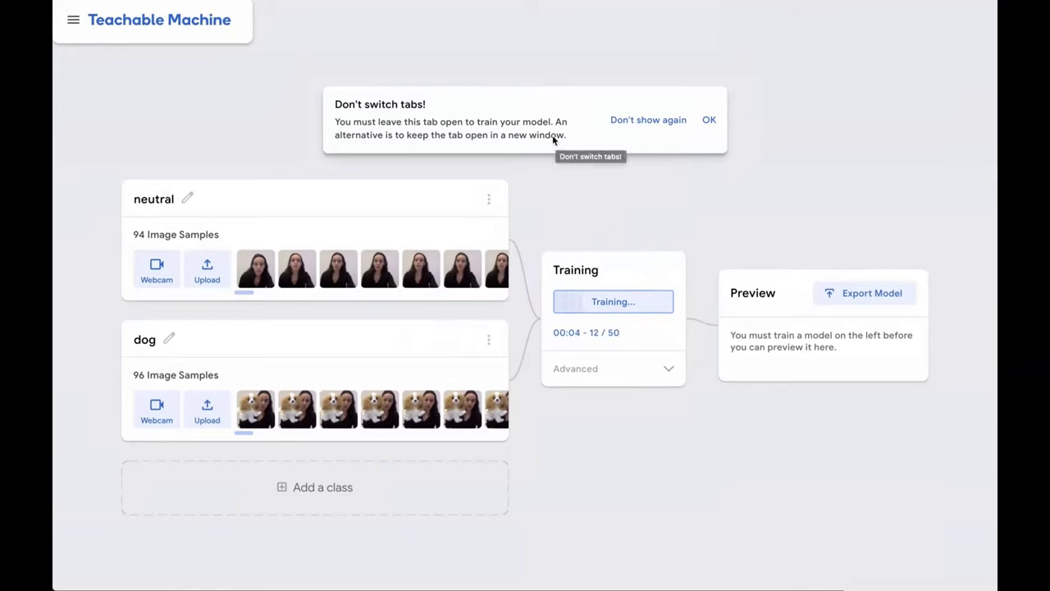
{"action": "left_click", "coordinate": [709, 121]}
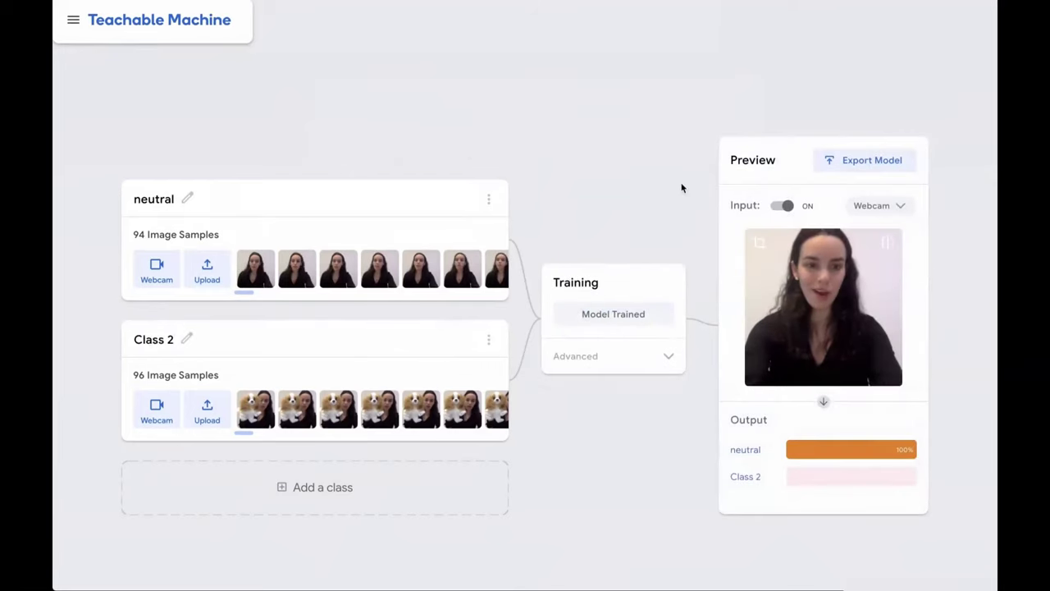
{"action": "left_click", "coordinate": [779, 206]}
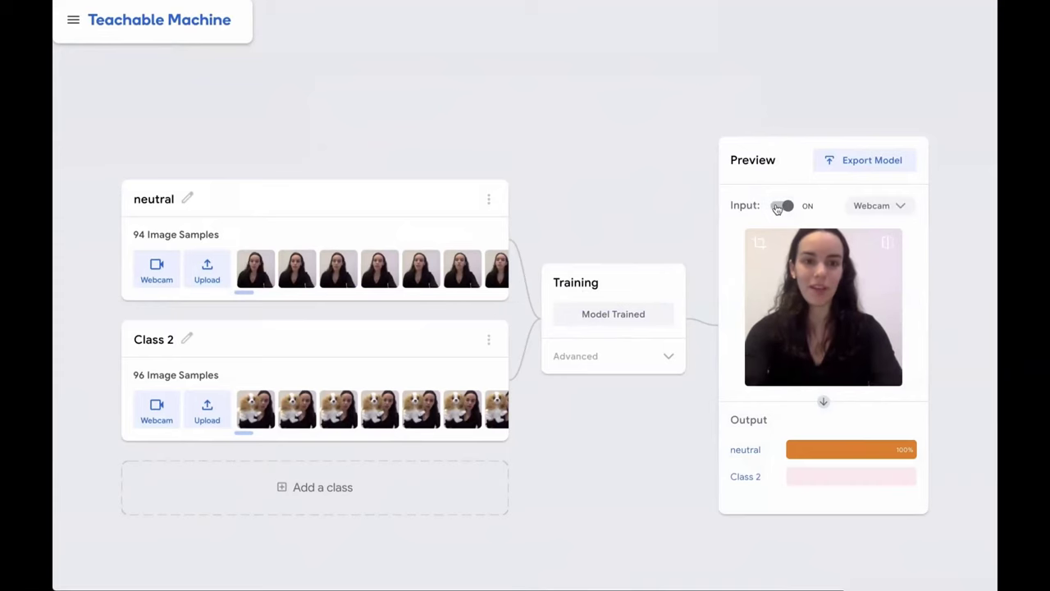
{"action": "left_click", "coordinate": [157, 270]}
{"action": "left_click_drag", "start_coordinate": [194, 370], "coordinate": [195, 371]}
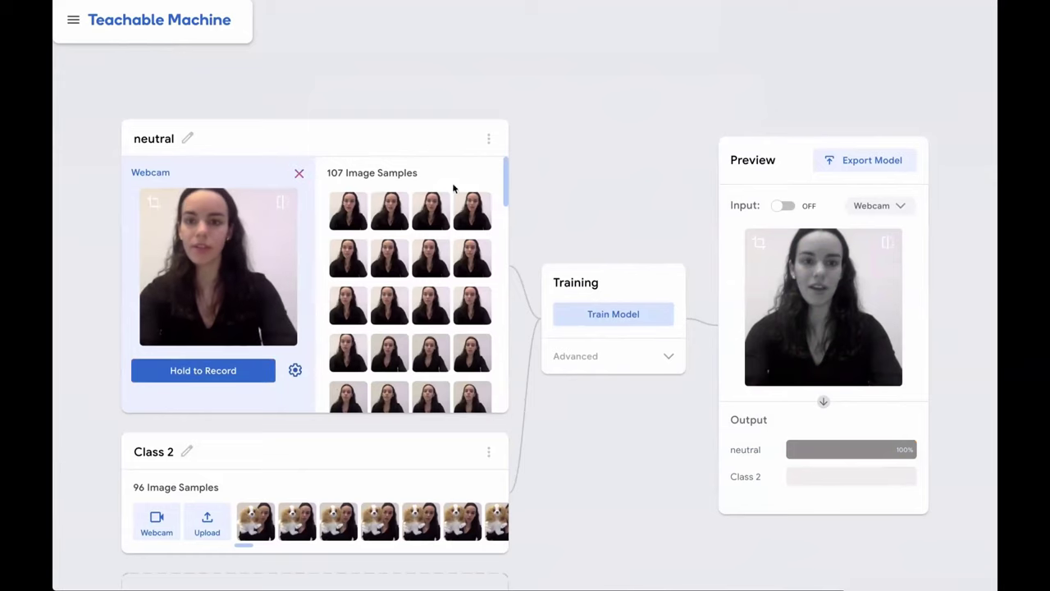
{"action": "left_click", "coordinate": [611, 316]}
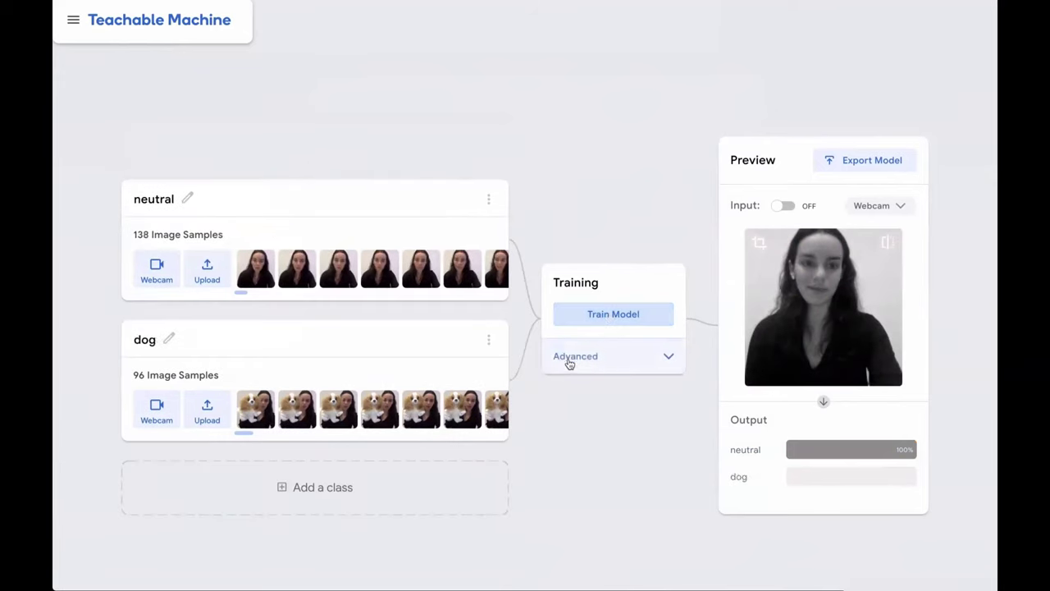
{"action": "left_click", "coordinate": [570, 361]}
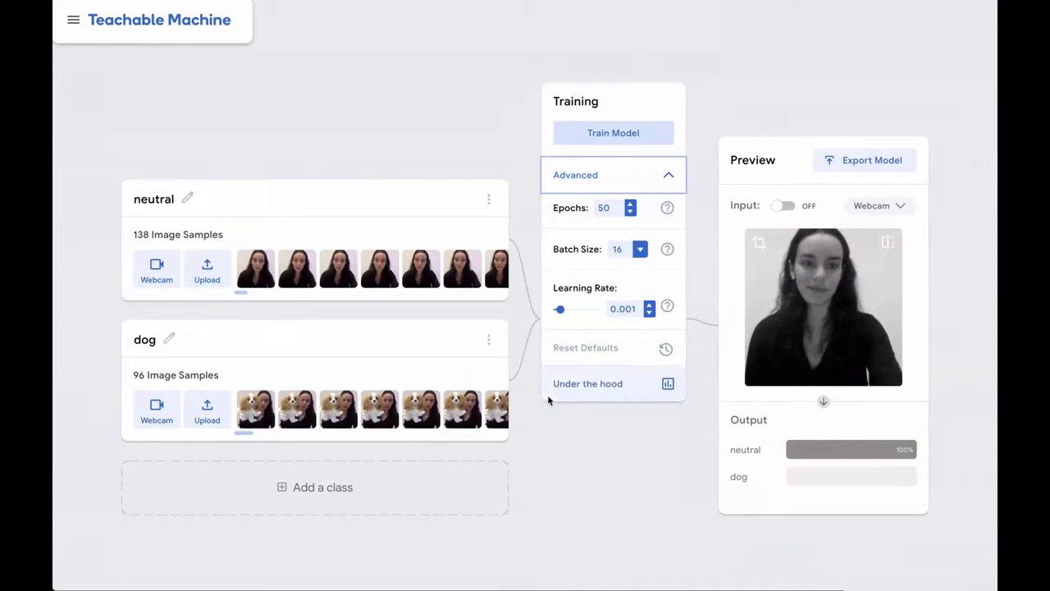
{"action": "left_click", "coordinate": [588, 384]}
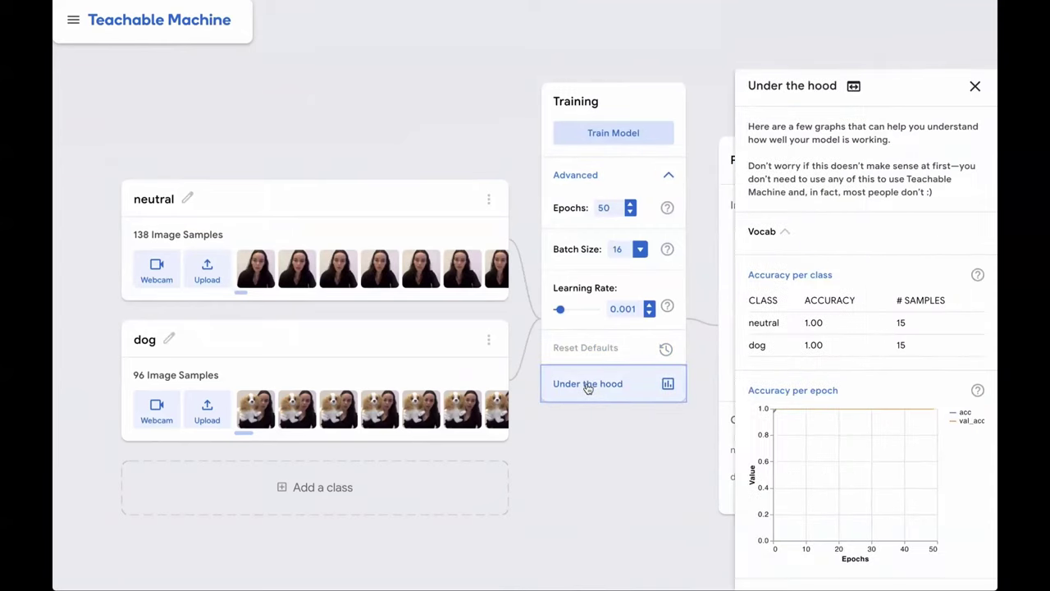
{"action": "scroll", "coordinate": [863, 353], "scroll_direction": "down", "scroll_amount": 3}
{"action": "scroll", "coordinate": [862, 353], "scroll_direction": "up", "scroll_amount": 3}
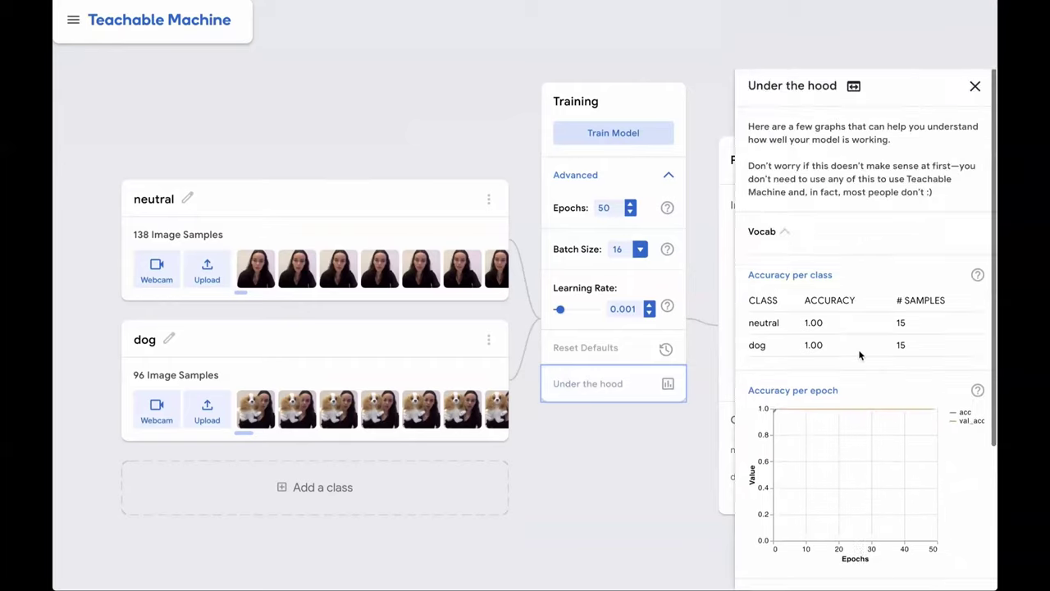
{"action": "left_click", "coordinate": [975, 86]}
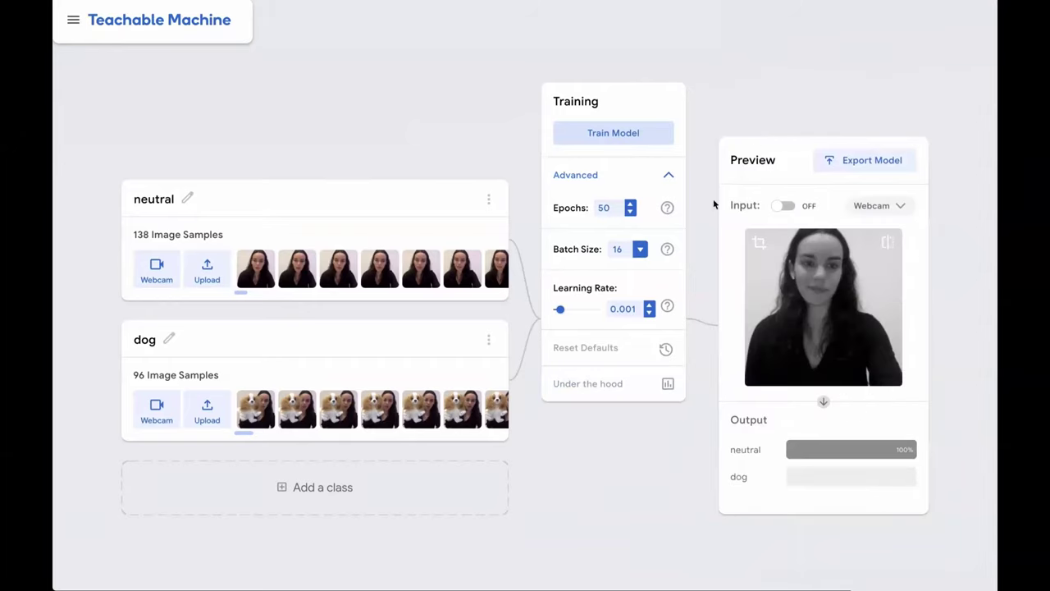
{"action": "left_click", "coordinate": [581, 180]}
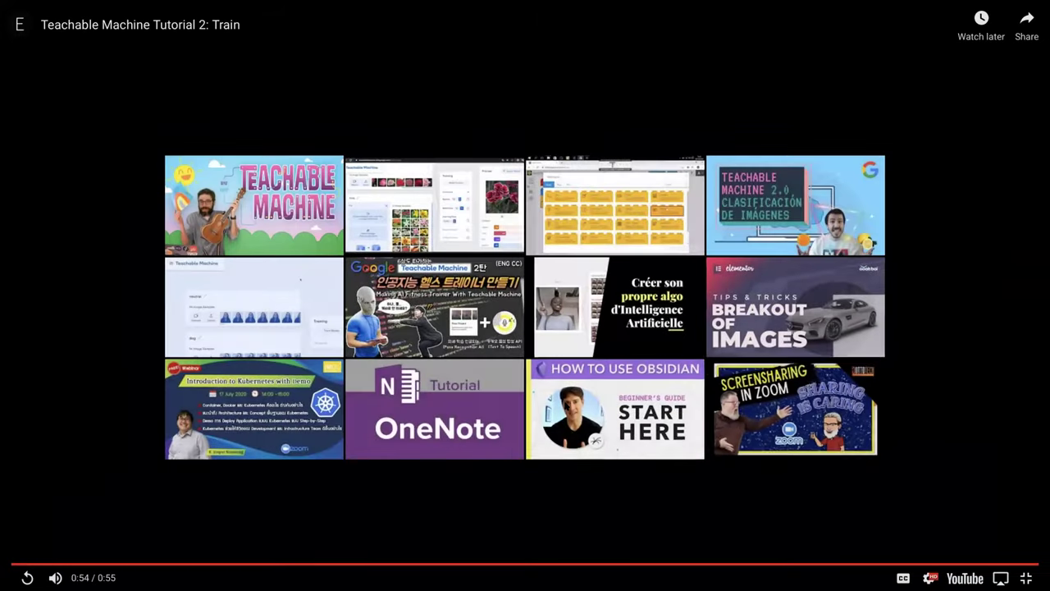
Step: Close the tutorial video and the training tip, and start training the model on Class 1 and Class 2
{"action": "key", "text": "Escape"}
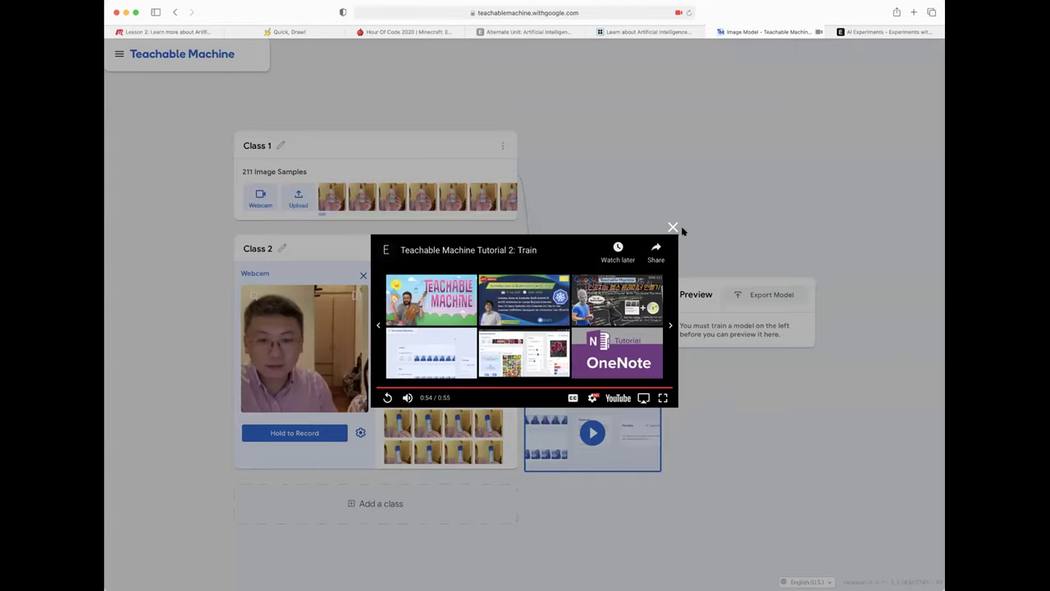
{"action": "left_click", "coordinate": [673, 228]}
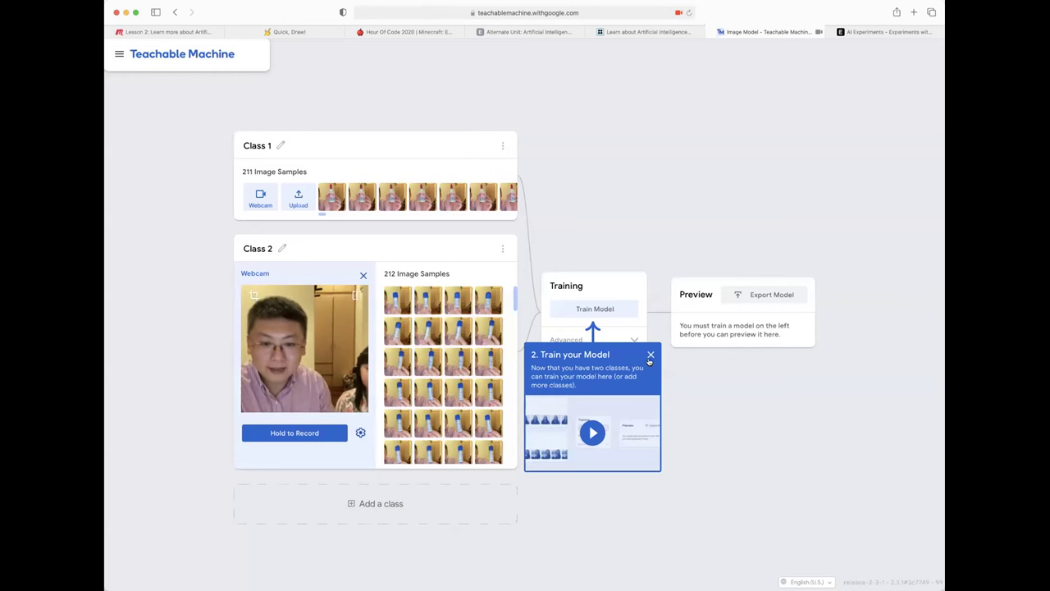
{"action": "left_click", "coordinate": [651, 356]}
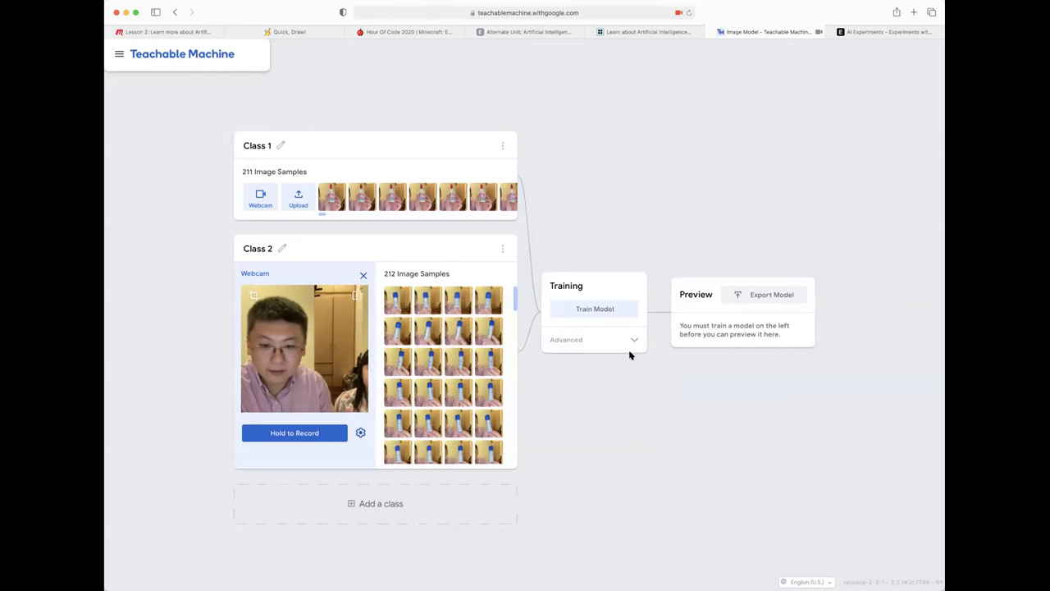
{"action": "left_click", "coordinate": [586, 309]}
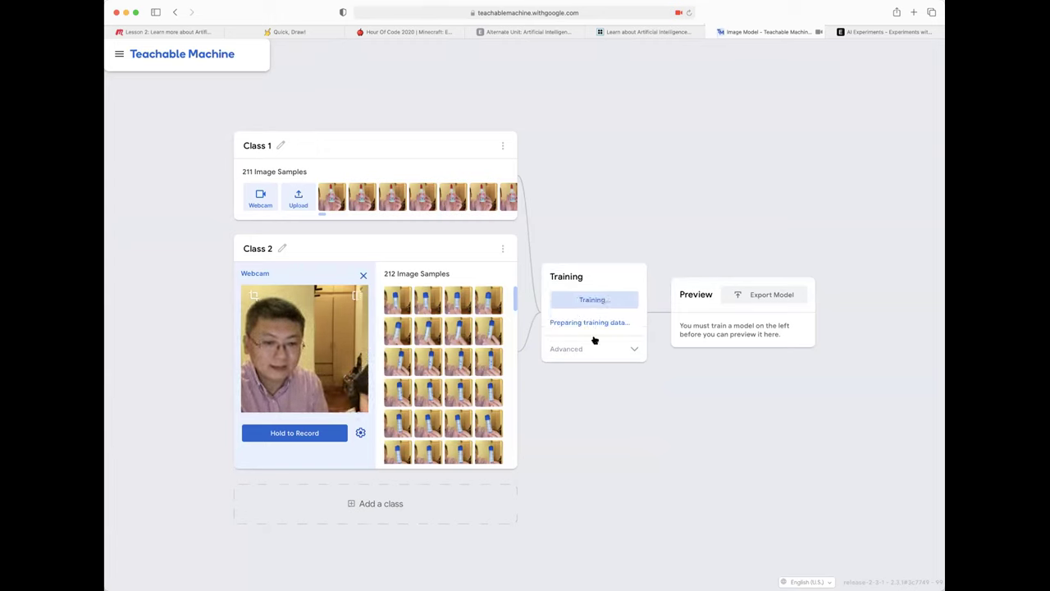